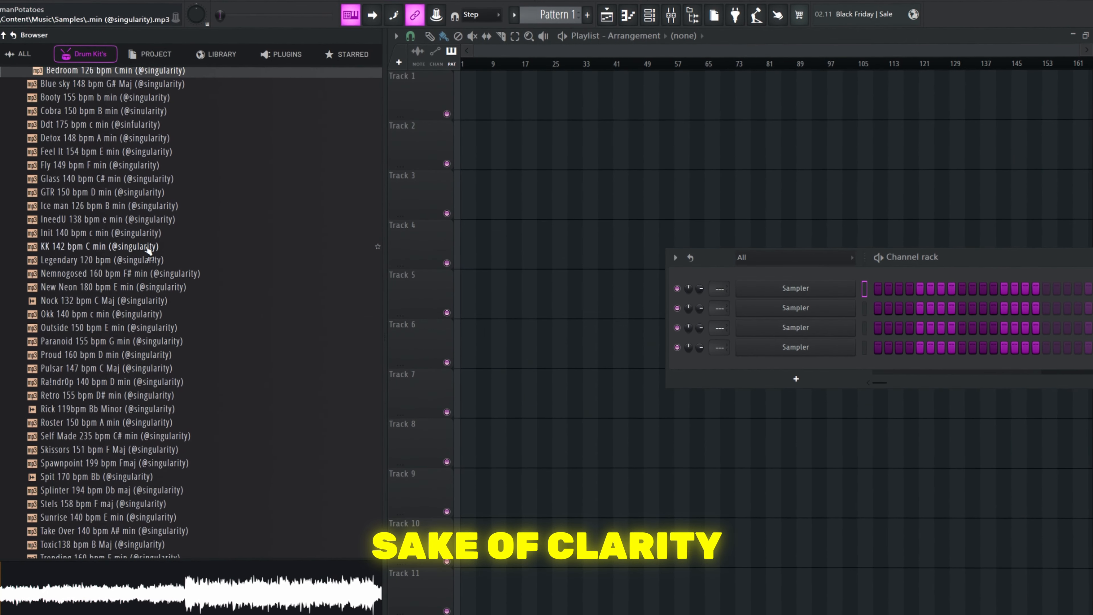
{"action": "left_click", "coordinate": [147, 248]}
{"action": "scroll", "coordinate": [148, 254], "scroll_direction": "up", "scroll_amount": 2}
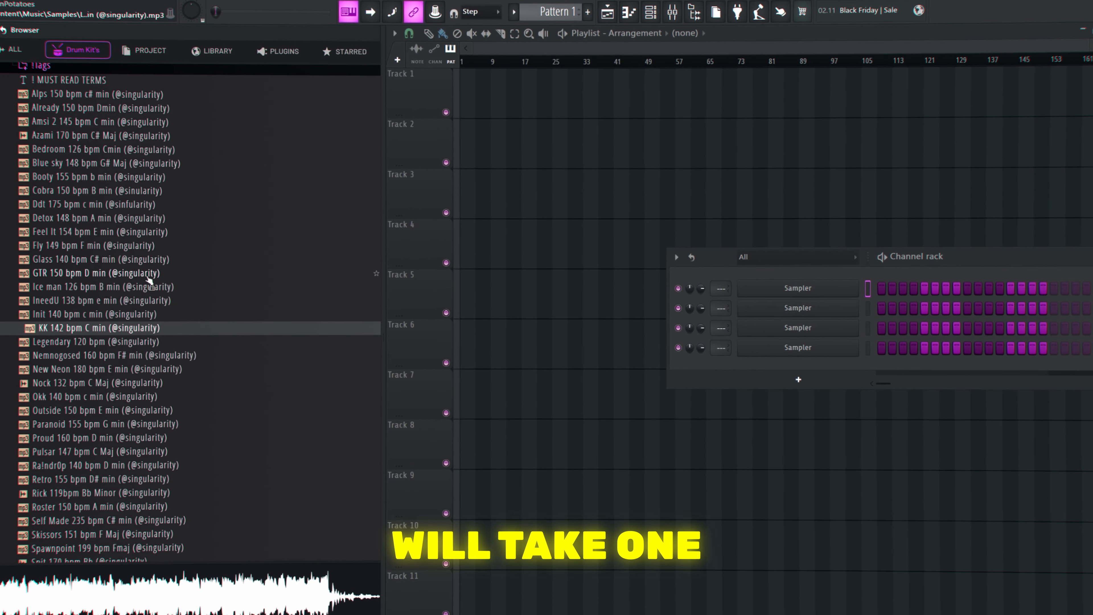
{"action": "left_click", "coordinate": [148, 276]}
{"action": "scroll", "coordinate": [157, 313], "scroll_direction": "up", "scroll_amount": 2}
{"action": "left_click", "coordinate": [144, 289]}
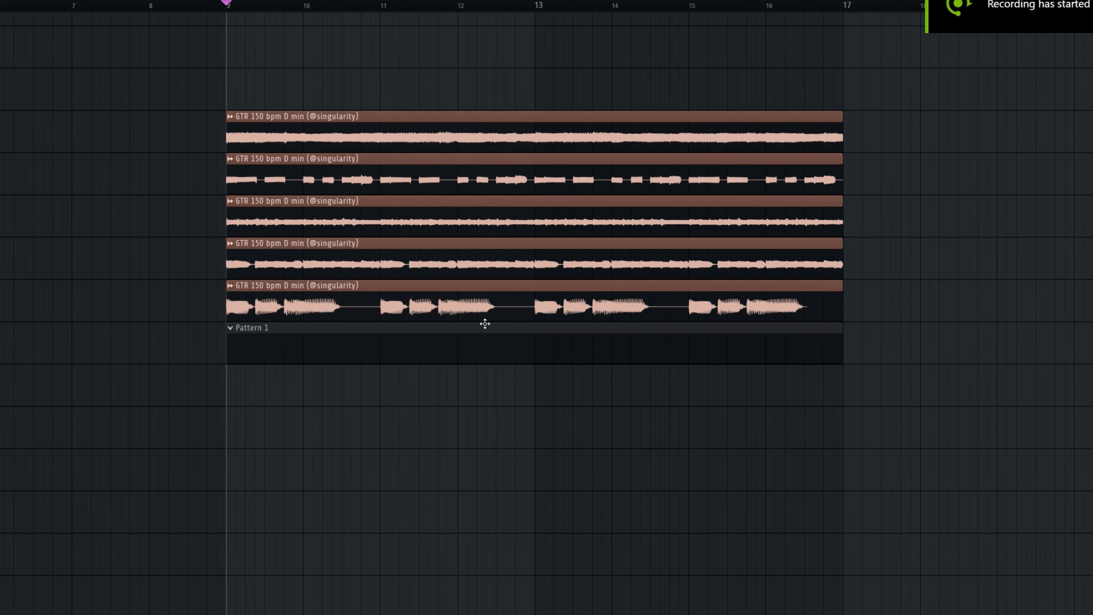
Set the piano roll snap to Step and place a C5 snare clap 3 note in the middle of each bar
{"action": "key", "text": "F6"}
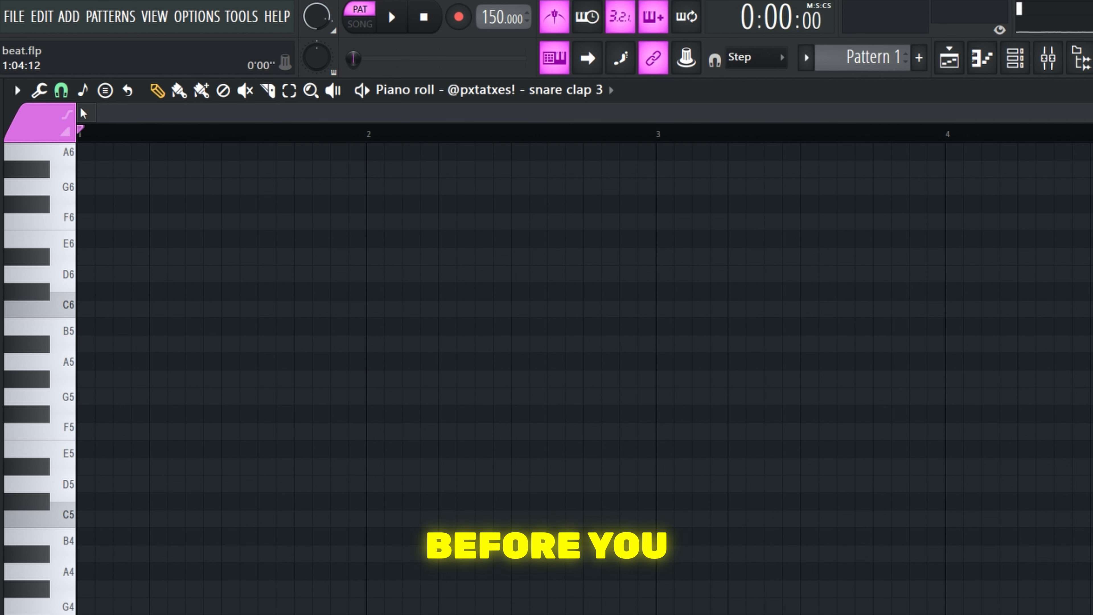
{"action": "left_click", "coordinate": [61, 90]}
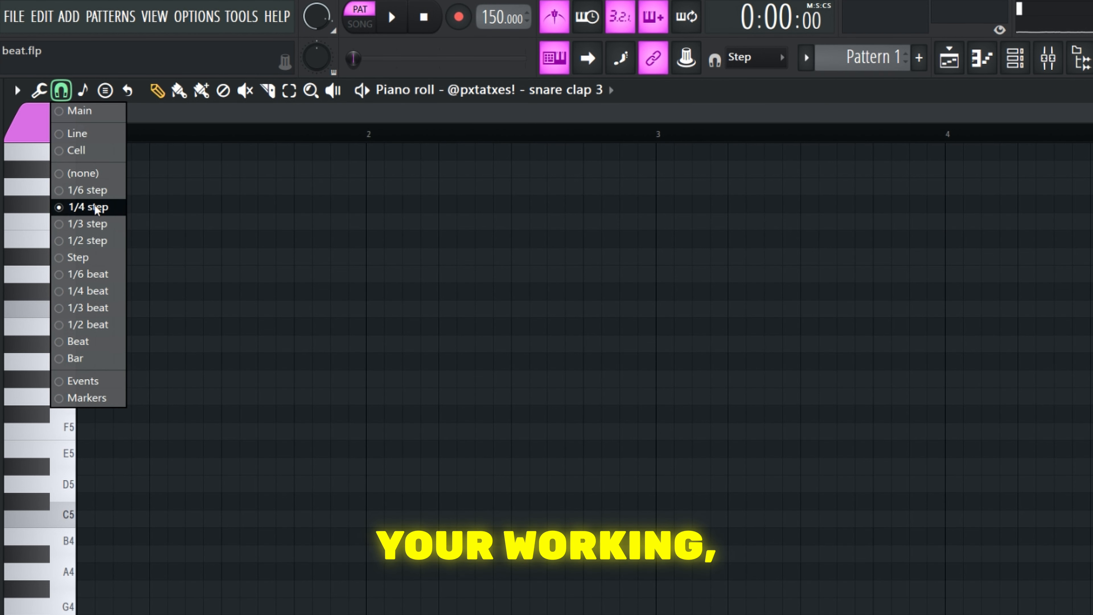
{"action": "left_click", "coordinate": [95, 259]}
{"action": "left_click", "coordinate": [754, 58]}
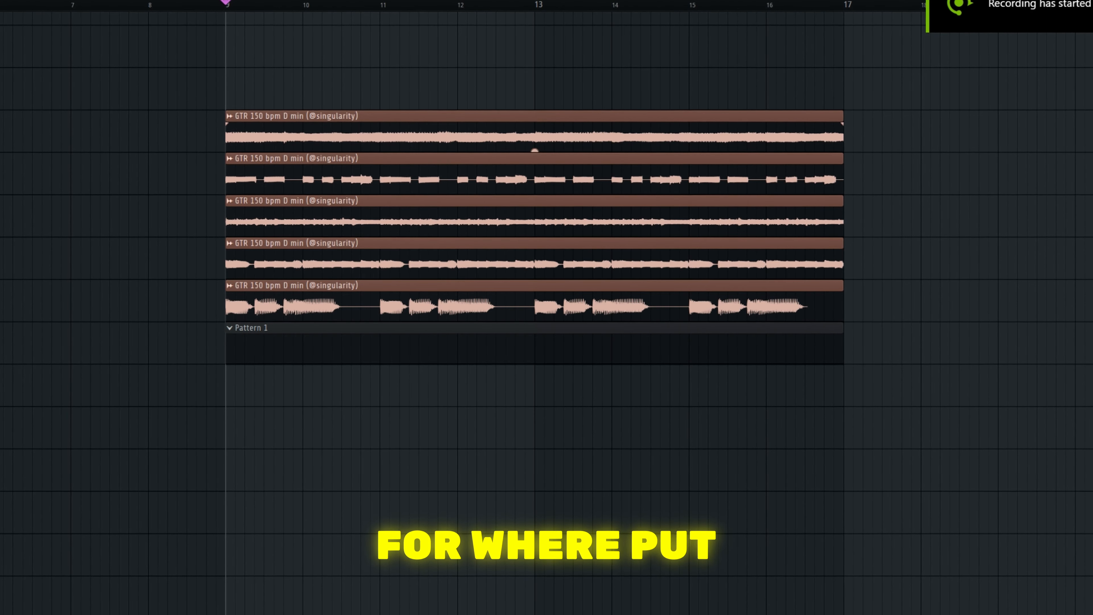
{"action": "key", "text": "F6"}
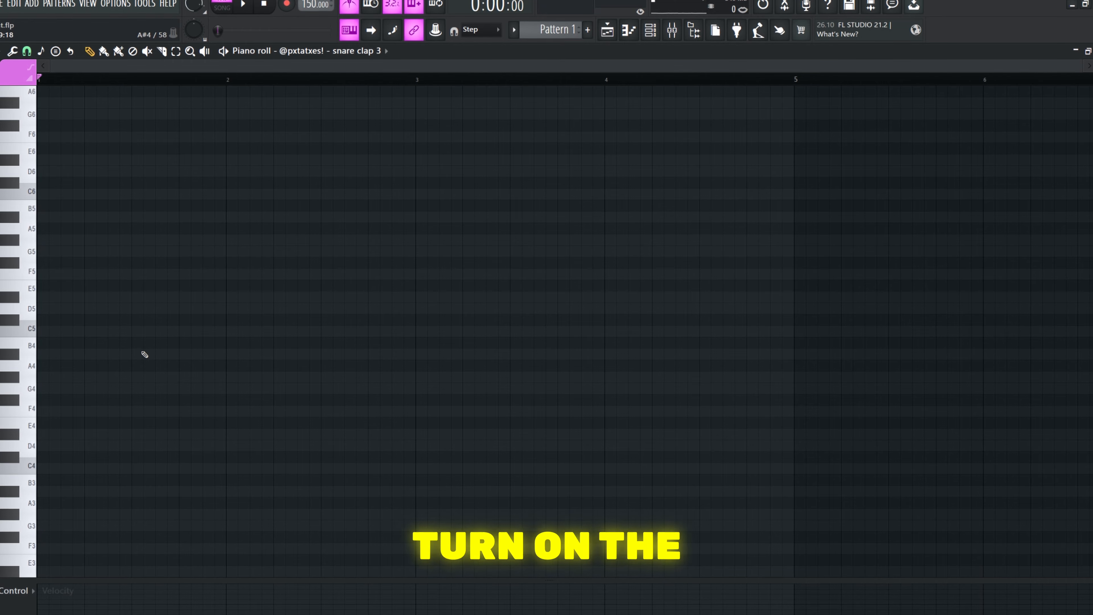
{"action": "left_click", "coordinate": [321, 333]}
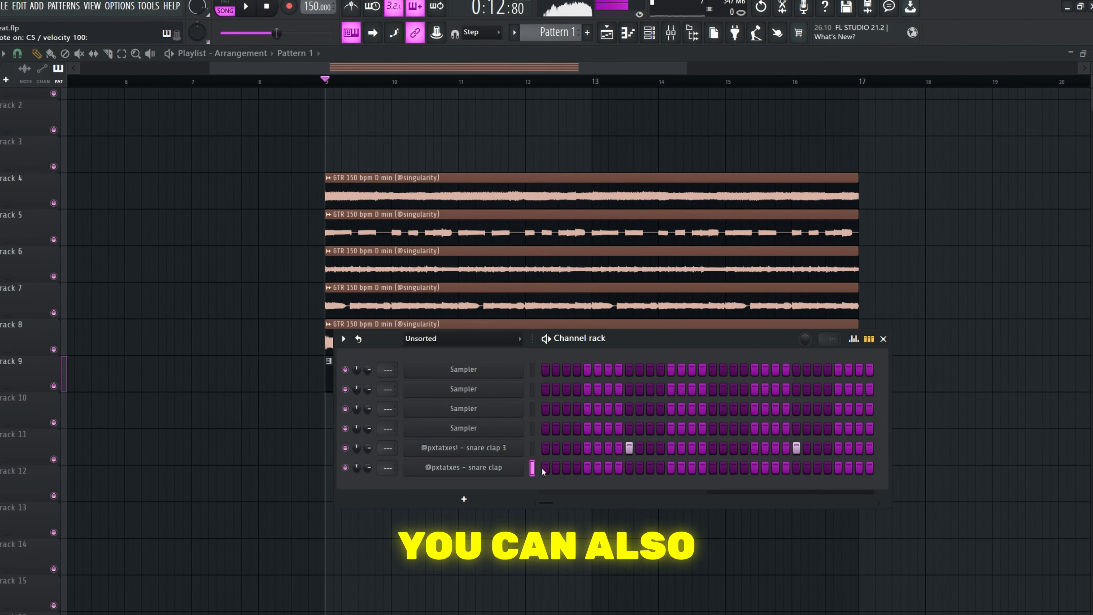
Add C5 accent hits on the snare clap channel early in bar 2, late in bar 3 and early in bar 4
{"action": "left_click", "coordinate": [509, 449]}
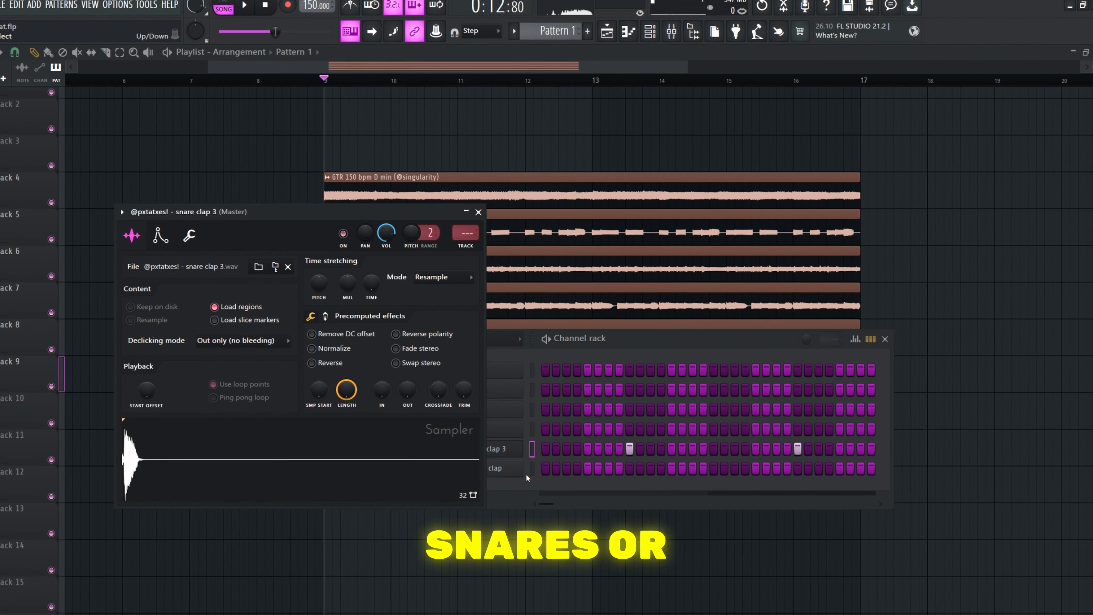
{"action": "left_click", "coordinate": [504, 468]}
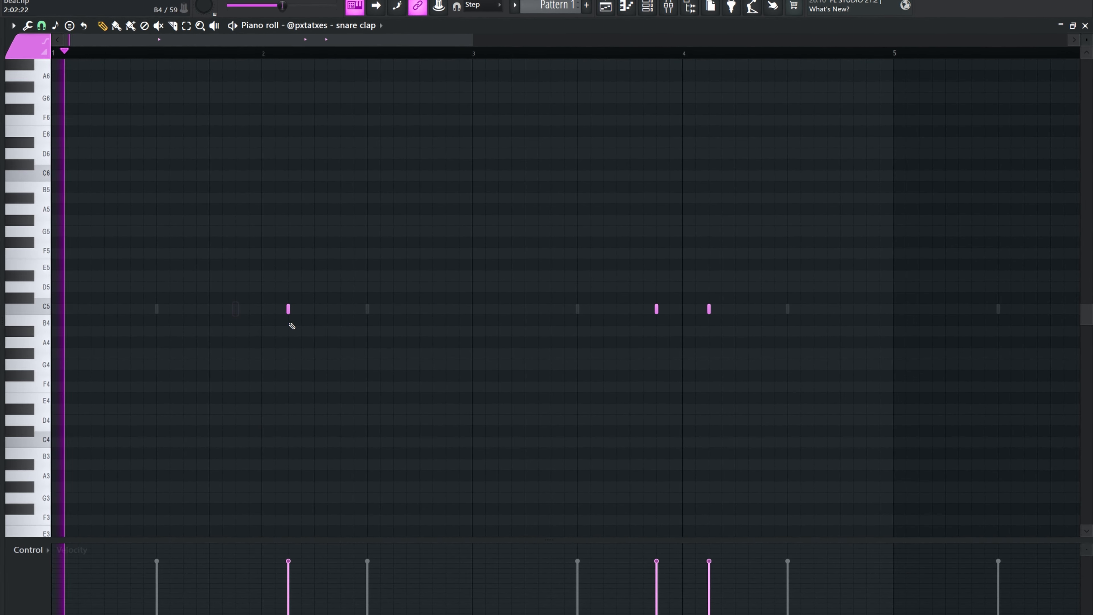
{"action": "scroll", "coordinate": [397, 332], "scroll_direction": "down", "scroll_amount": 3}
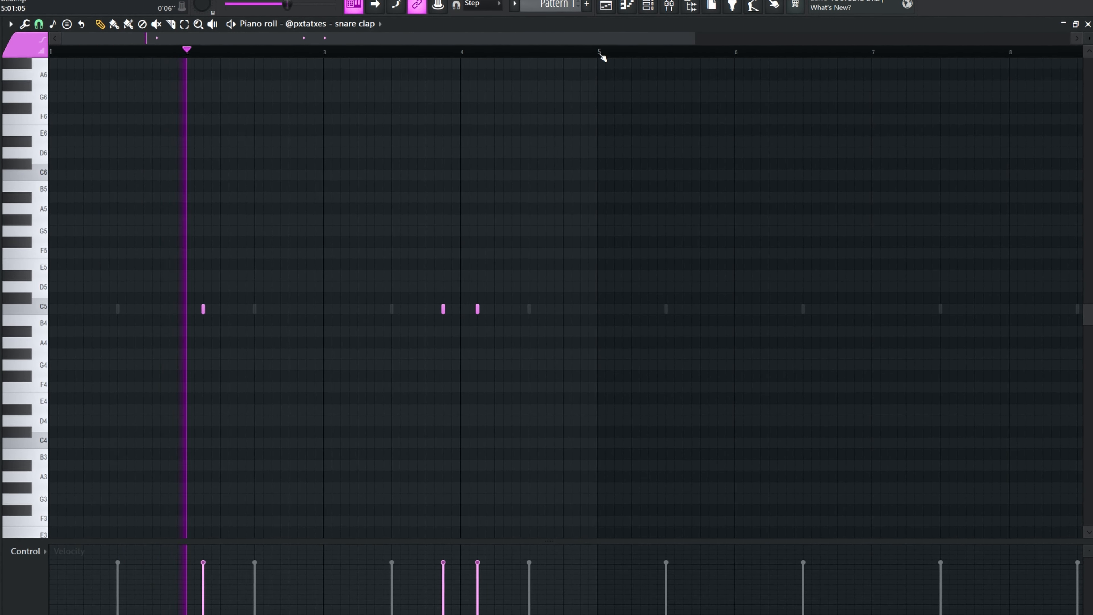
Duplicate the snare clap notes of bars 1 to 4 into bars 5 to 8
{"action": "left_click_drag", "start_coordinate": [594, 56], "coordinate": [50, 56]}
{"action": "key", "text": "ctrl+b"}
{"action": "scroll", "coordinate": [265, 252], "scroll_direction": "up", "scroll_amount": 4}
{"action": "left_click", "coordinate": [391, 240]}
{"action": "scroll", "coordinate": [630, 269], "scroll_direction": "down", "scroll_amount": 4}
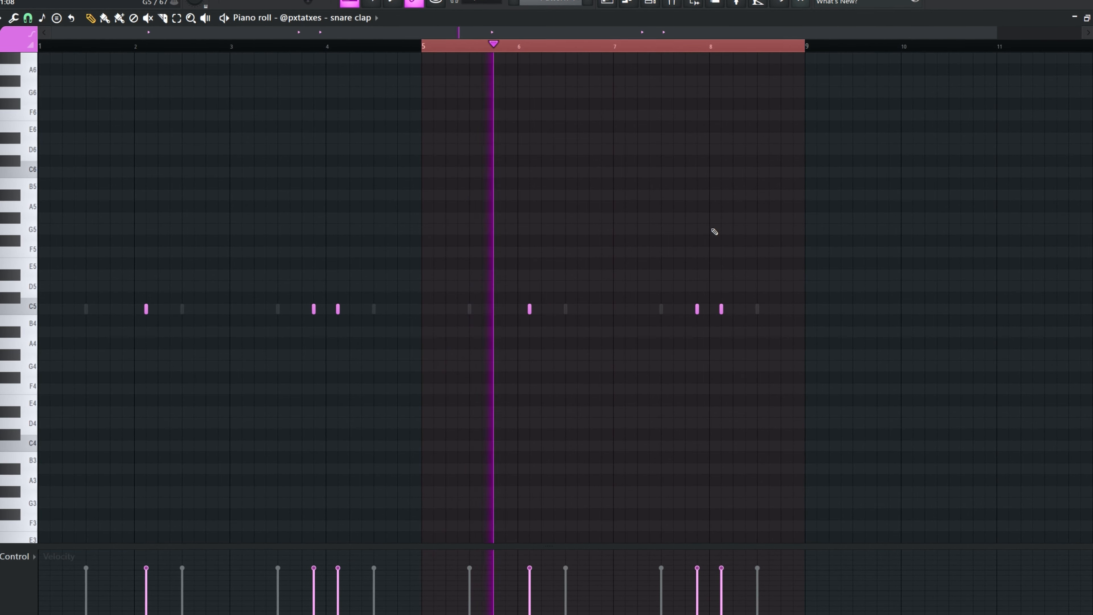
{"action": "scroll", "coordinate": [715, 232], "scroll_direction": "up", "scroll_amount": 3}
{"action": "scroll", "coordinate": [645, 232], "scroll_direction": "up", "scroll_amount": 1}
{"action": "left_click_drag", "start_coordinate": [656, 232], "coordinate": [739, 221]}
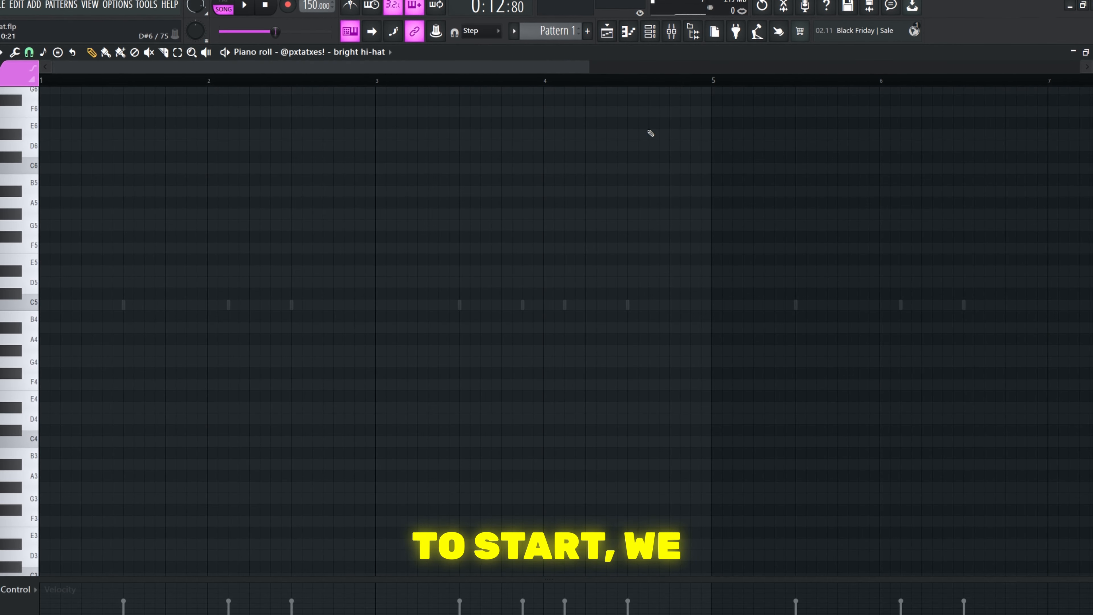
Fill the bright hi-hat channel with a hit on every second step
{"action": "left_click", "coordinate": [650, 32]}
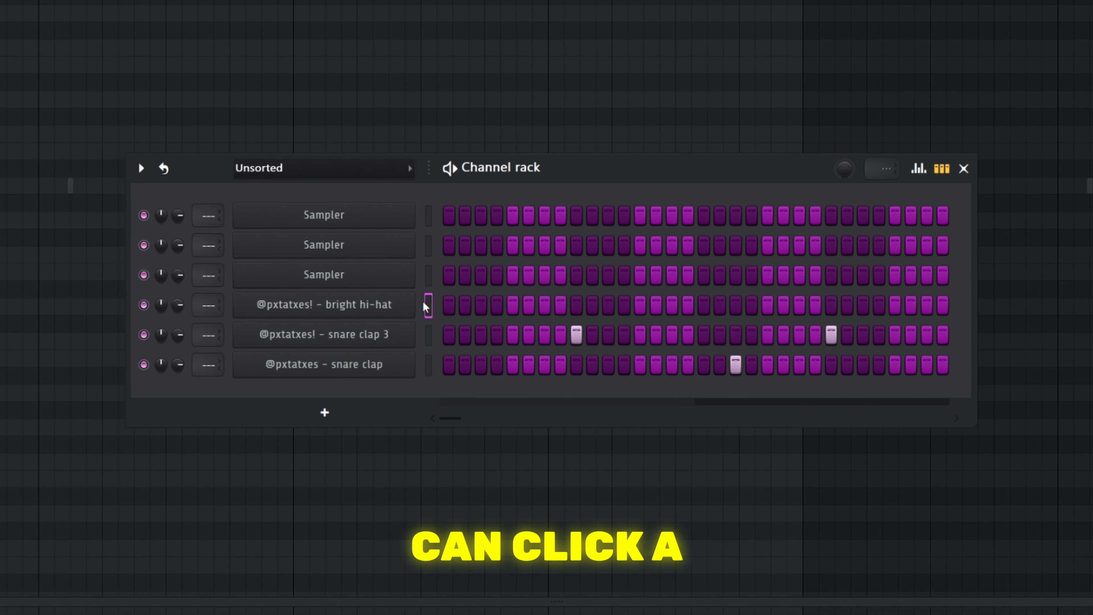
{"action": "right_click", "coordinate": [456, 377]}
{"action": "left_click", "coordinate": [655, 356]}
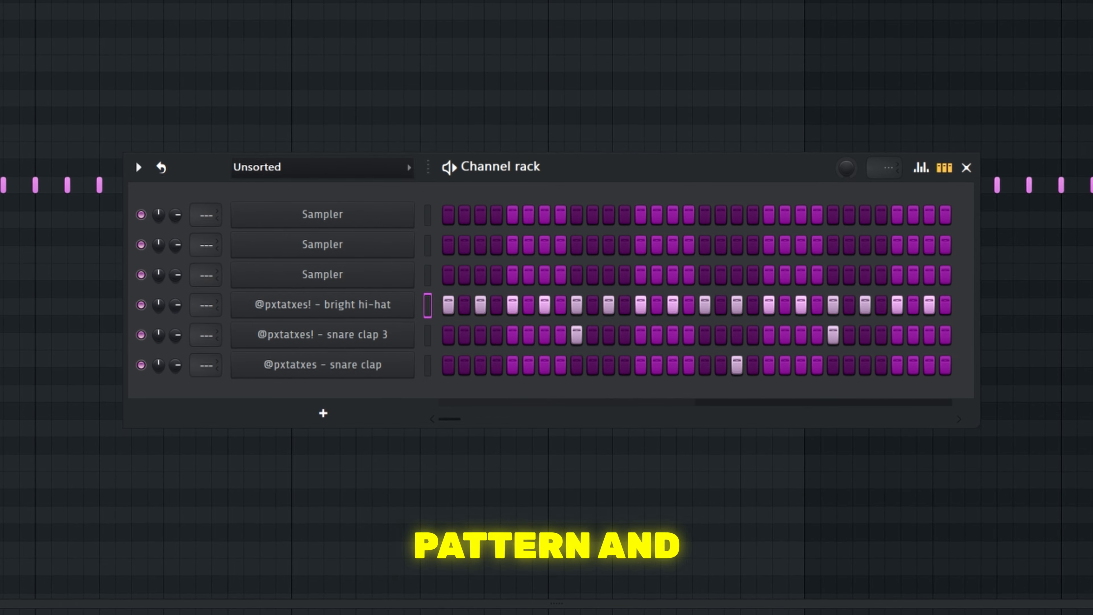
{"action": "key", "text": "F6"}
{"action": "scroll", "coordinate": [147, 205], "scroll_direction": "up", "scroll_amount": 3}
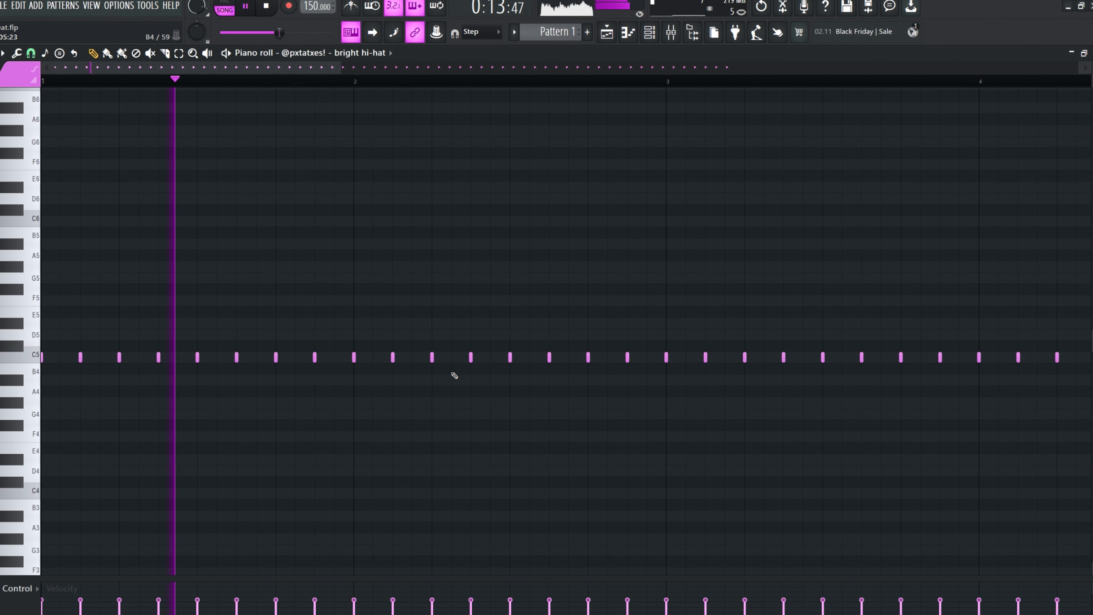
Add a fast C5 hi-hat roll of four notes just before bar 2 in the bright hi-hat pattern
{"action": "scroll", "coordinate": [454, 377], "scroll_direction": "down", "scroll_amount": 2}
{"action": "scroll", "coordinate": [456, 373], "scroll_direction": "down", "scroll_amount": 3}
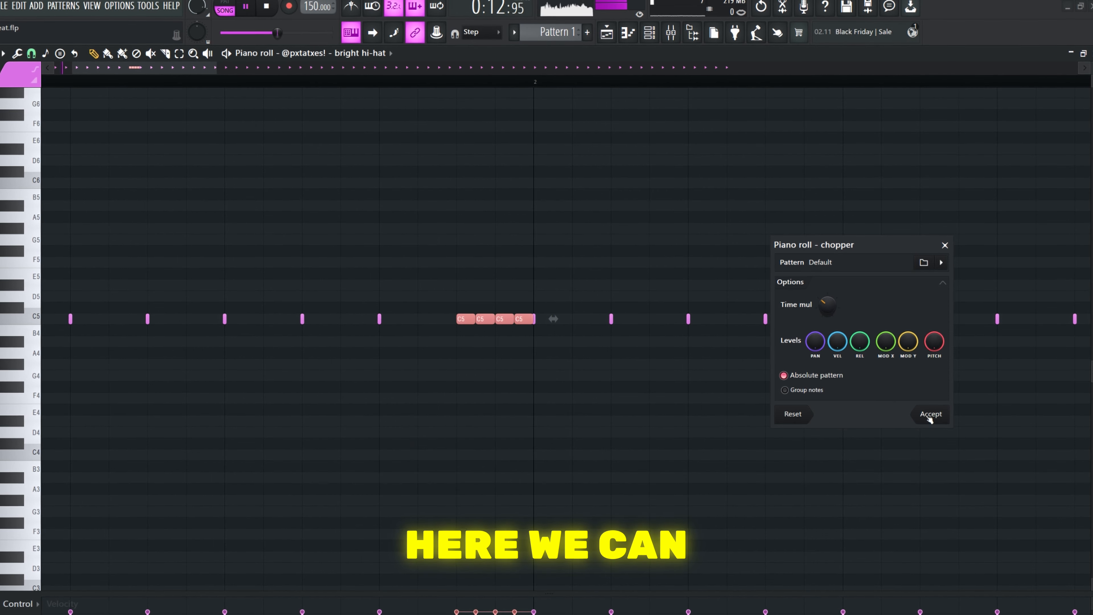
{"action": "left_click", "coordinate": [932, 417]}
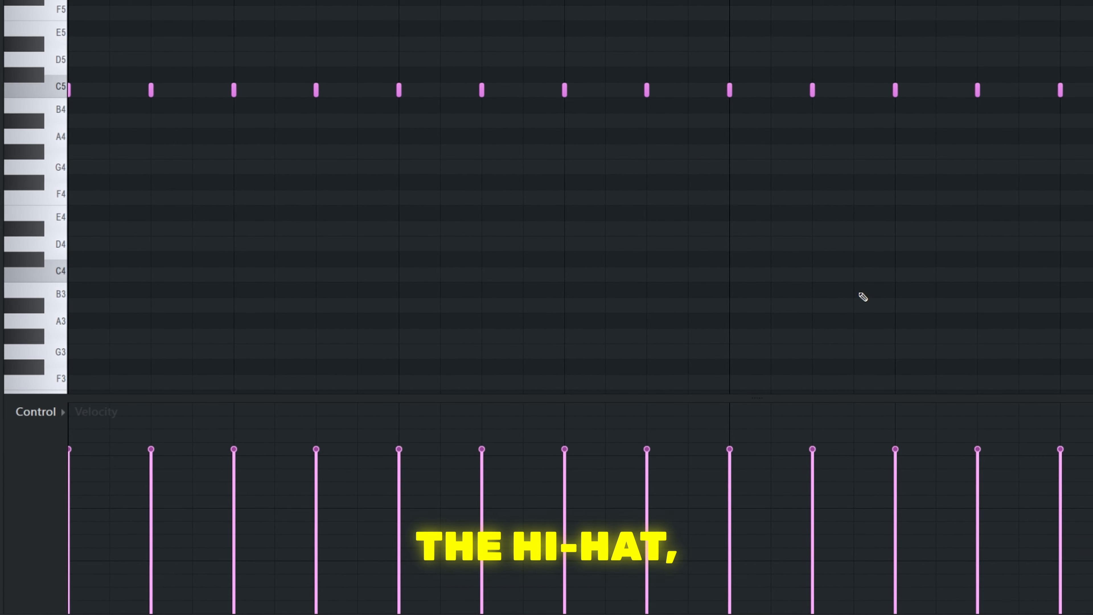
Alternate the panning of the first bright hi-hat notes between opposite sides and play the pattern
{"action": "left_click_drag", "start_coordinate": [149, 473], "coordinate": [315, 528]}
{"action": "left_click", "coordinate": [33, 412]}
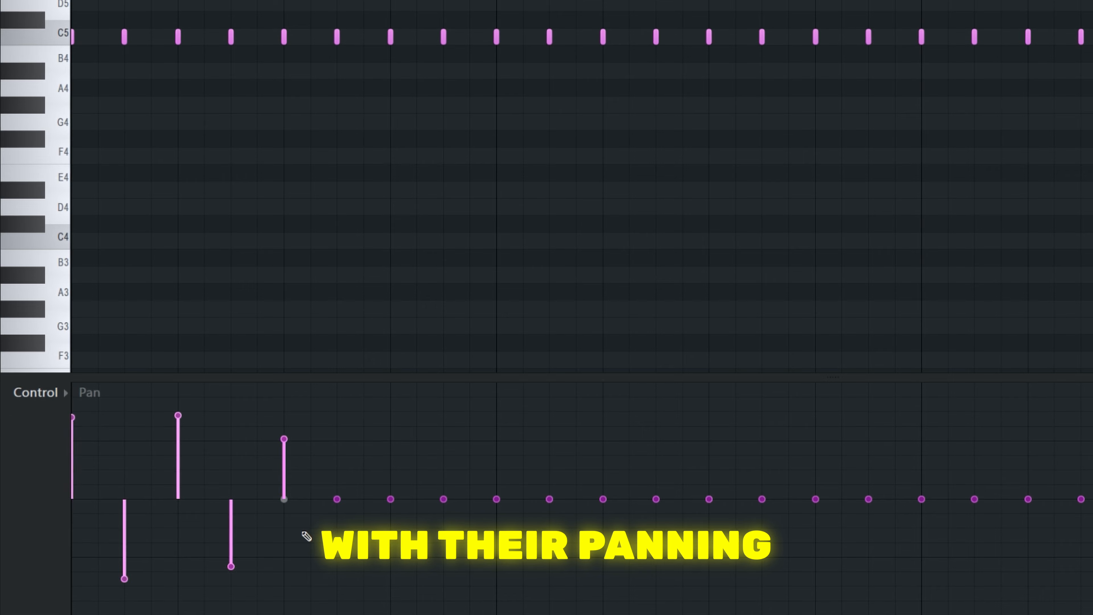
{"action": "key", "text": "space"}
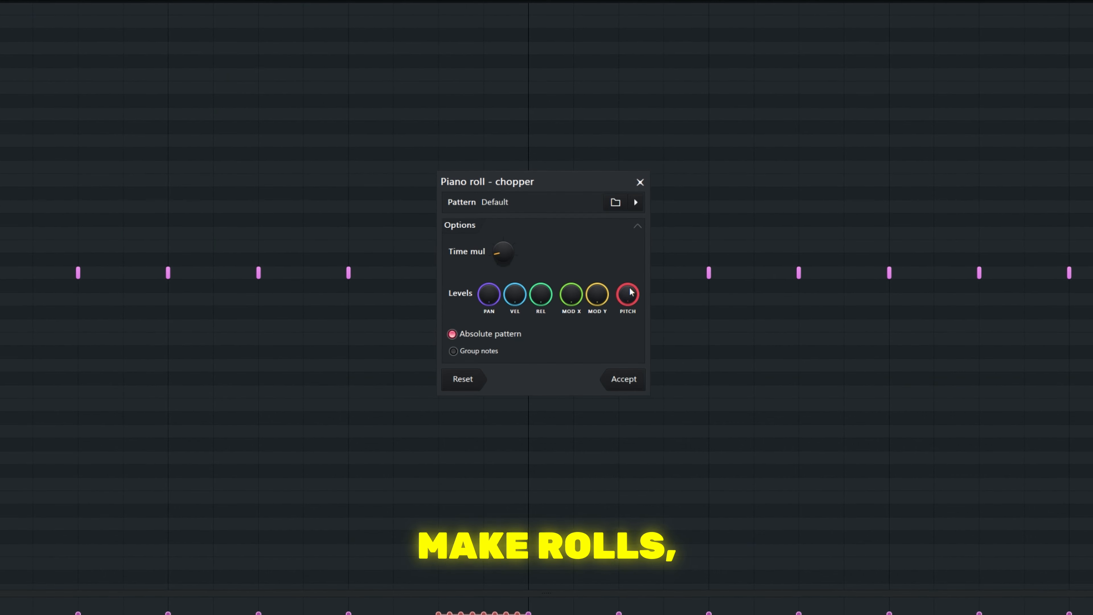
Chop the longer C5 hi-hat note before bar 2 with the Chopper, adjusting Time mul to produce four notes
{"action": "left_click_drag", "start_coordinate": [519, 205], "coordinate": [889, 210]}
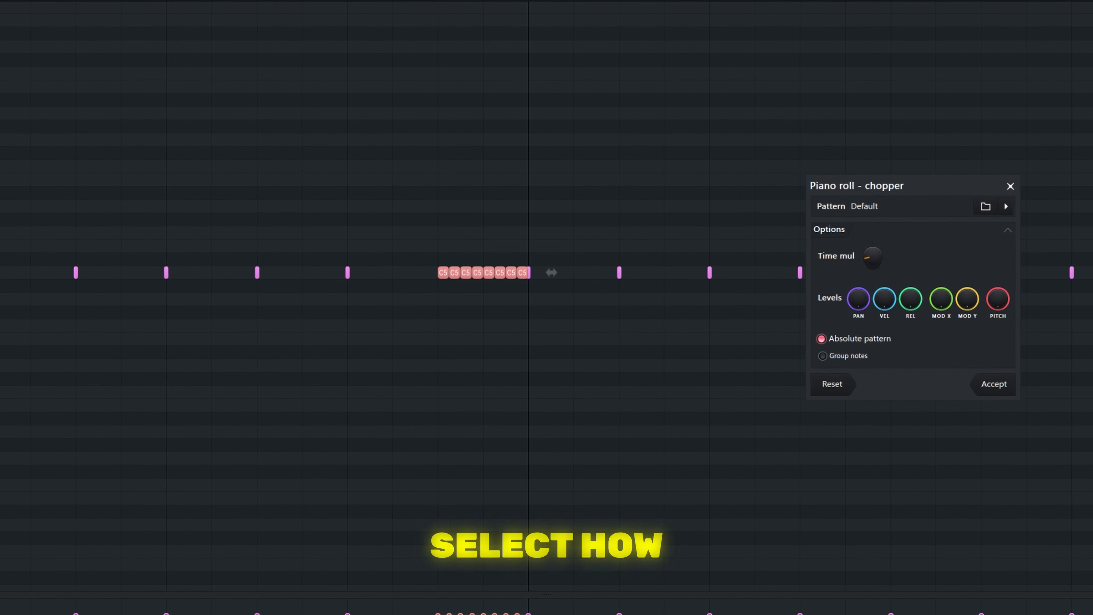
{"action": "left_click", "coordinate": [999, 384]}
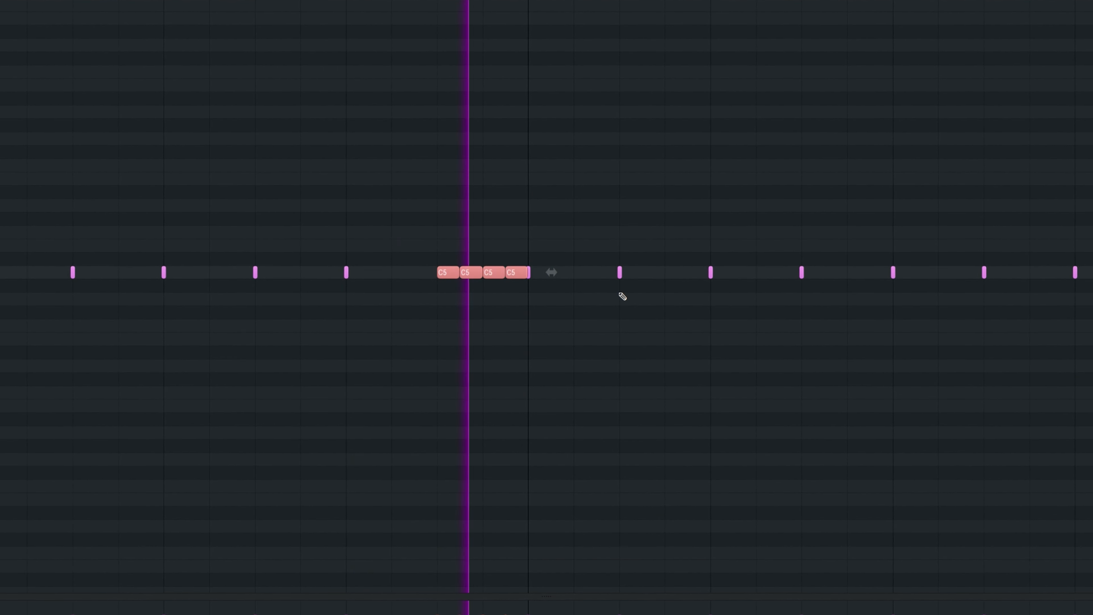
{"action": "scroll", "coordinate": [563, 329], "scroll_direction": "down", "scroll_amount": 3}
{"action": "scroll", "coordinate": [490, 314], "scroll_direction": "down", "scroll_amount": 2}
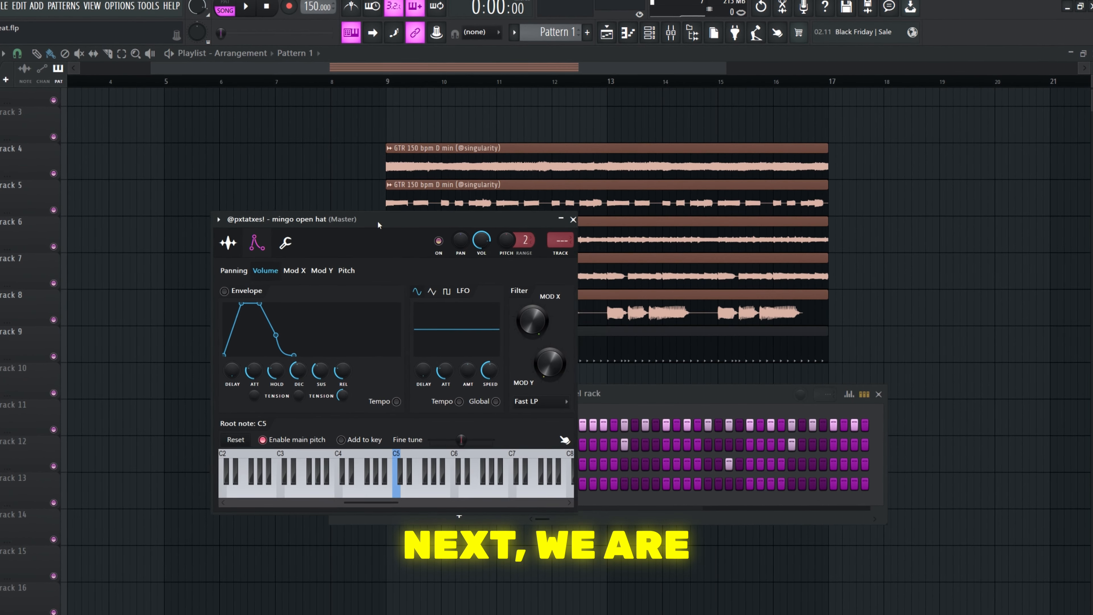
Enable the mingo open hat's volume envelope, with hold at maximum and attack, decay, sustain and release at minimum
{"action": "left_click_drag", "start_coordinate": [437, 217], "coordinate": [556, 218]}
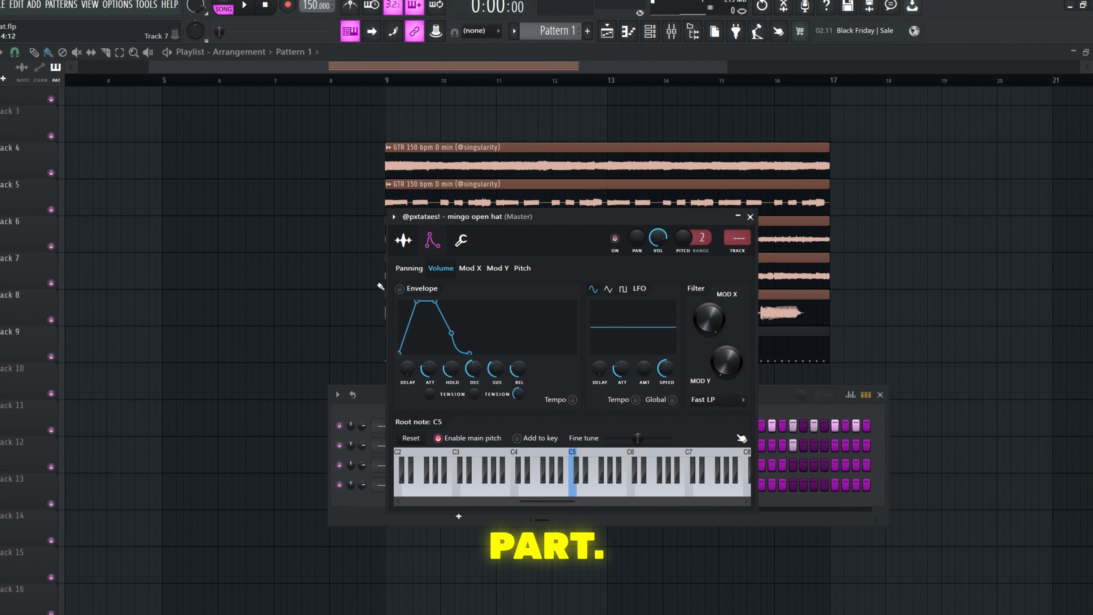
{"action": "left_click", "coordinate": [404, 289]}
{"action": "left_click_drag", "start_coordinate": [433, 370], "coordinate": [433, 394]}
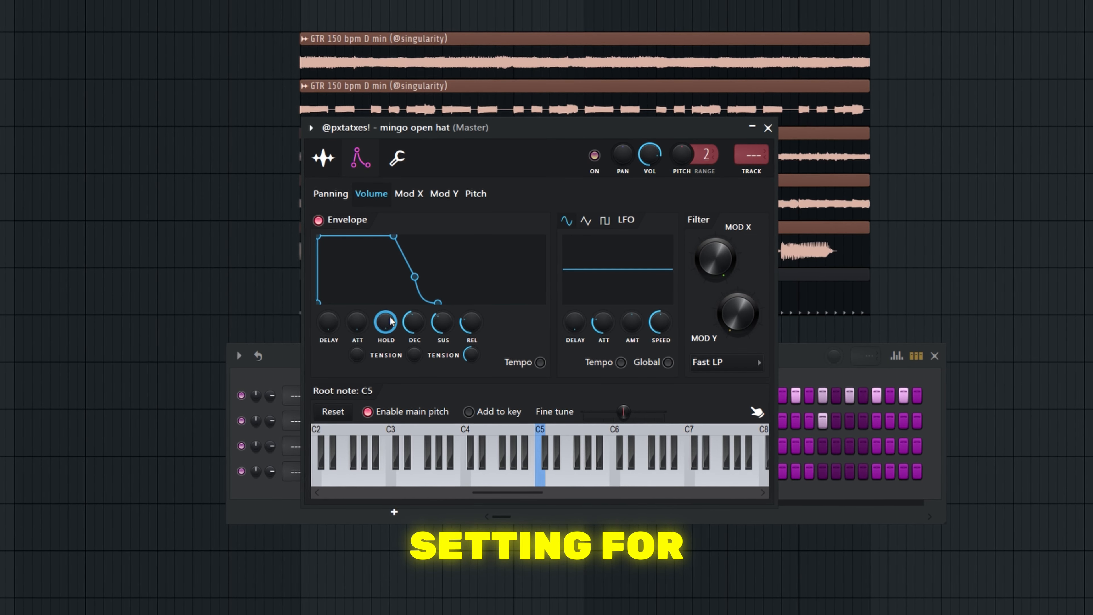
{"action": "left_click_drag", "start_coordinate": [414, 322], "coordinate": [414, 343]}
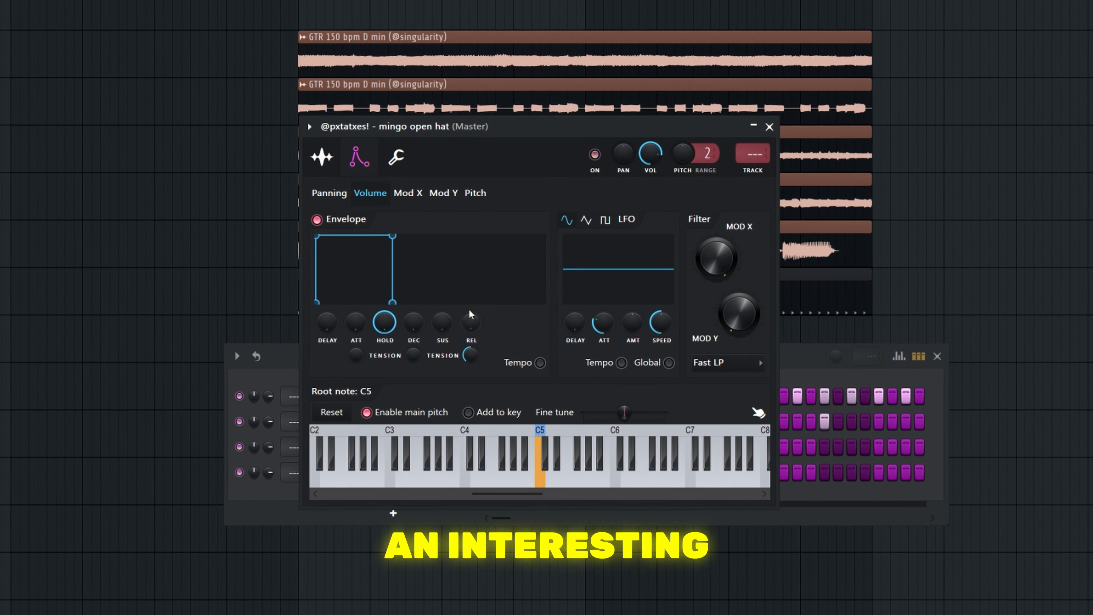
Toggle the open hat's volume envelope and play the C5 note at bar 2 to compare the sound
{"action": "left_click", "coordinate": [337, 220]}
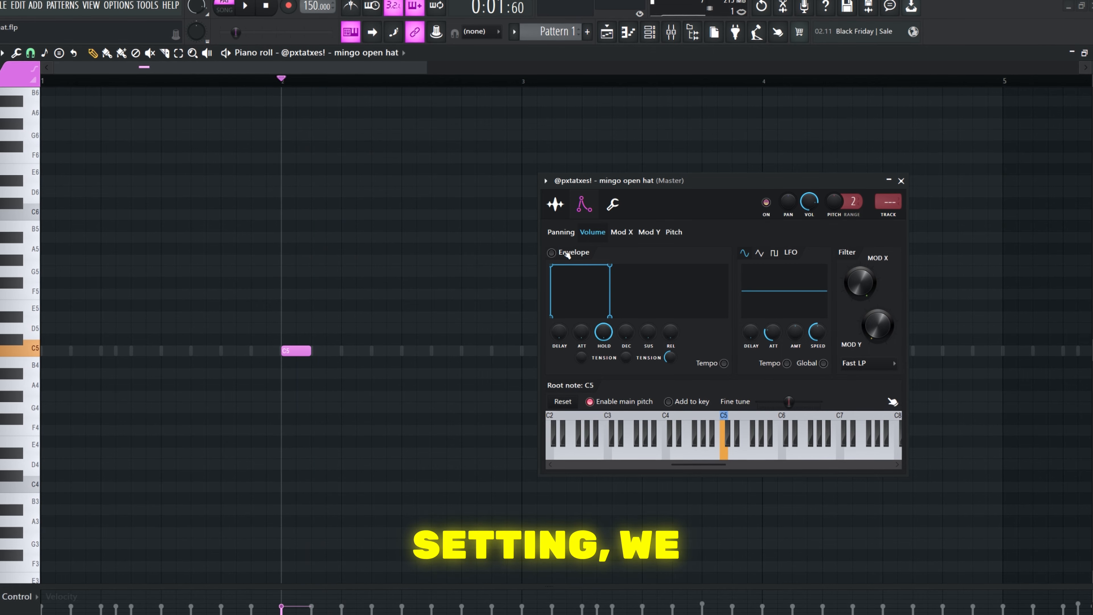
{"action": "key", "text": "space"}
{"action": "key", "text": "space"}
{"action": "left_click", "coordinate": [566, 253]}
{"action": "key", "text": "space"}
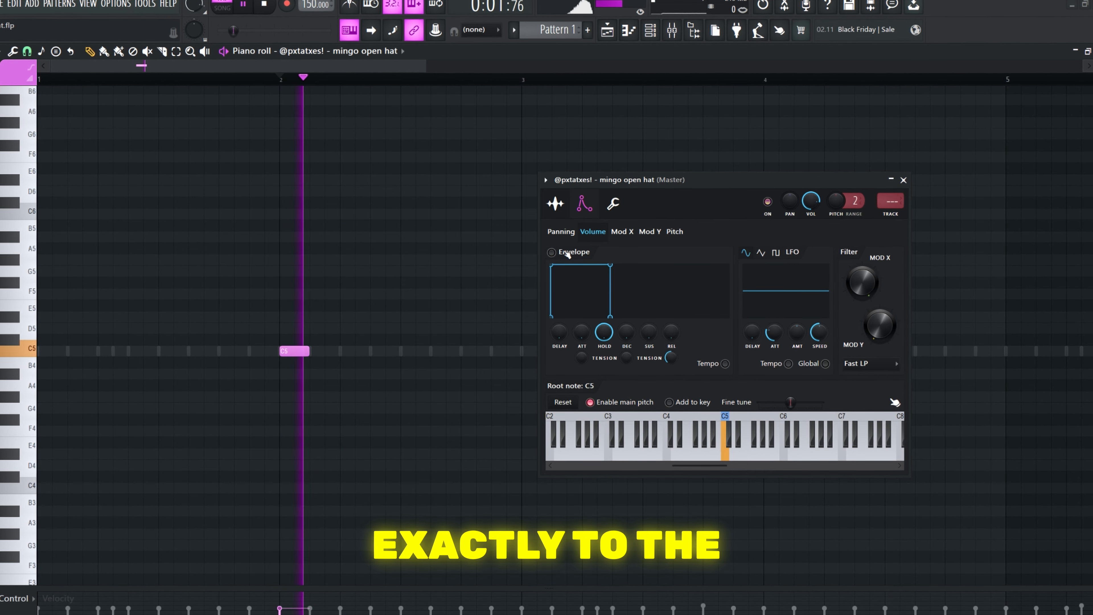
{"action": "key", "text": "space"}
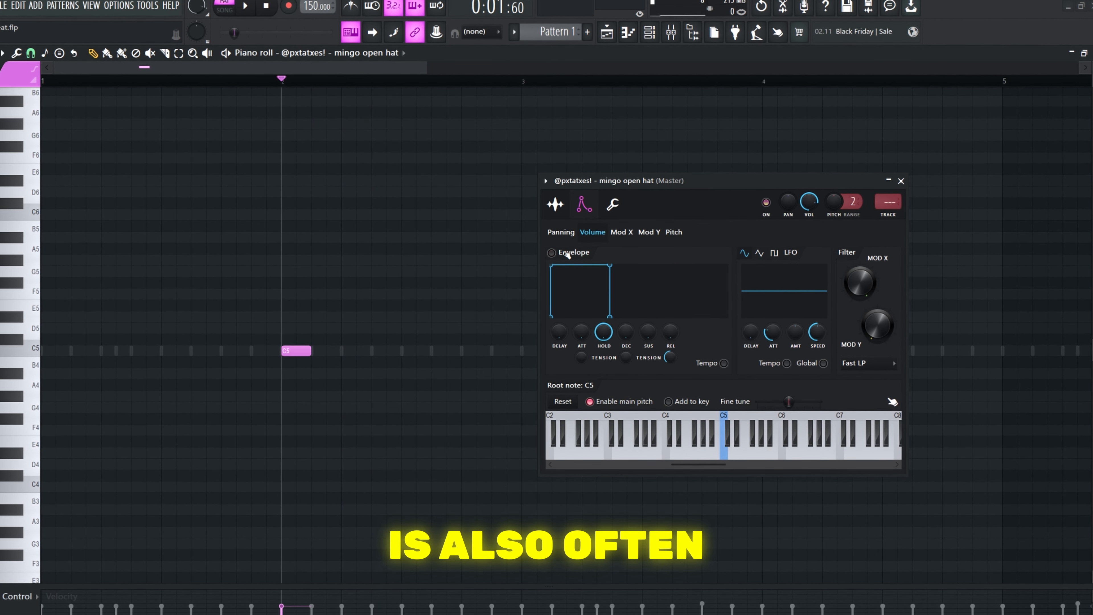
{"action": "left_click", "coordinate": [903, 180]}
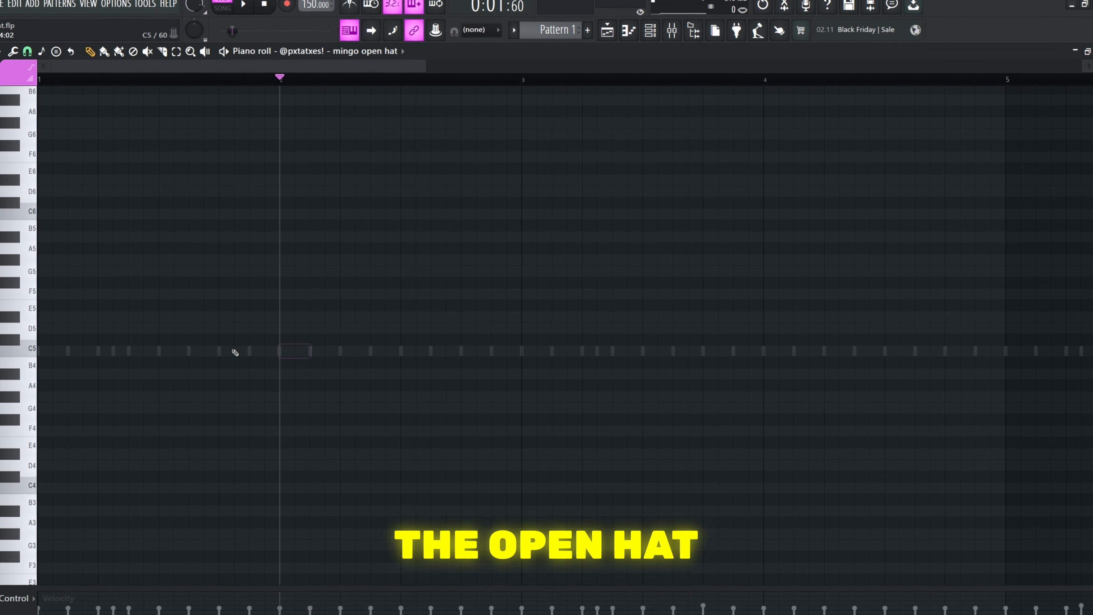
Build a mingo open hat pattern from longer and shorter C5 notes across bars 1 to 4
{"action": "left_click", "coordinate": [650, 30]}
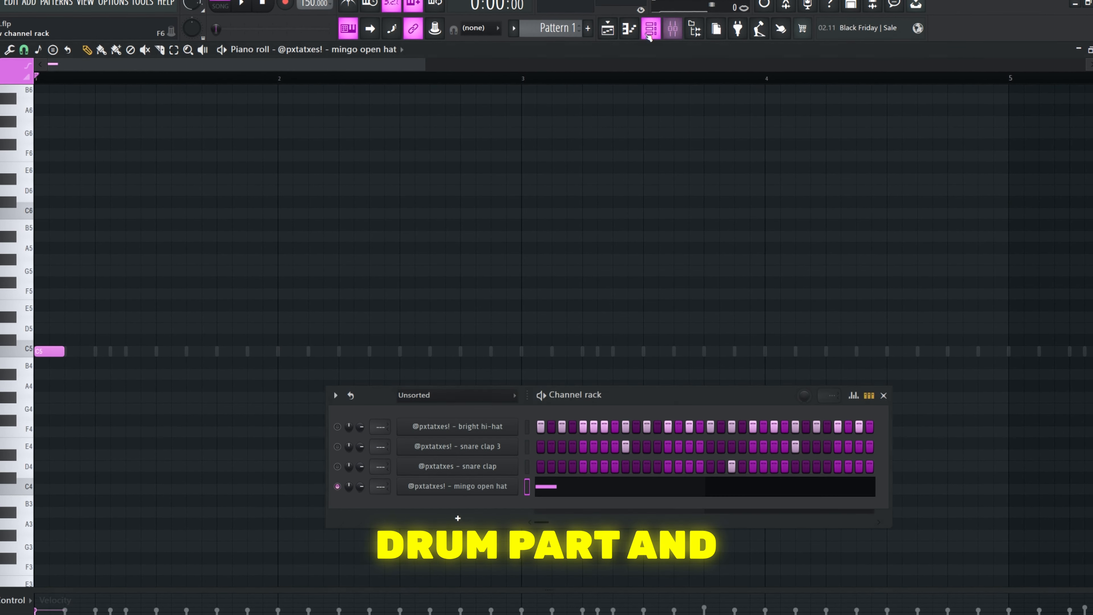
{"action": "left_click", "coordinate": [446, 260]}
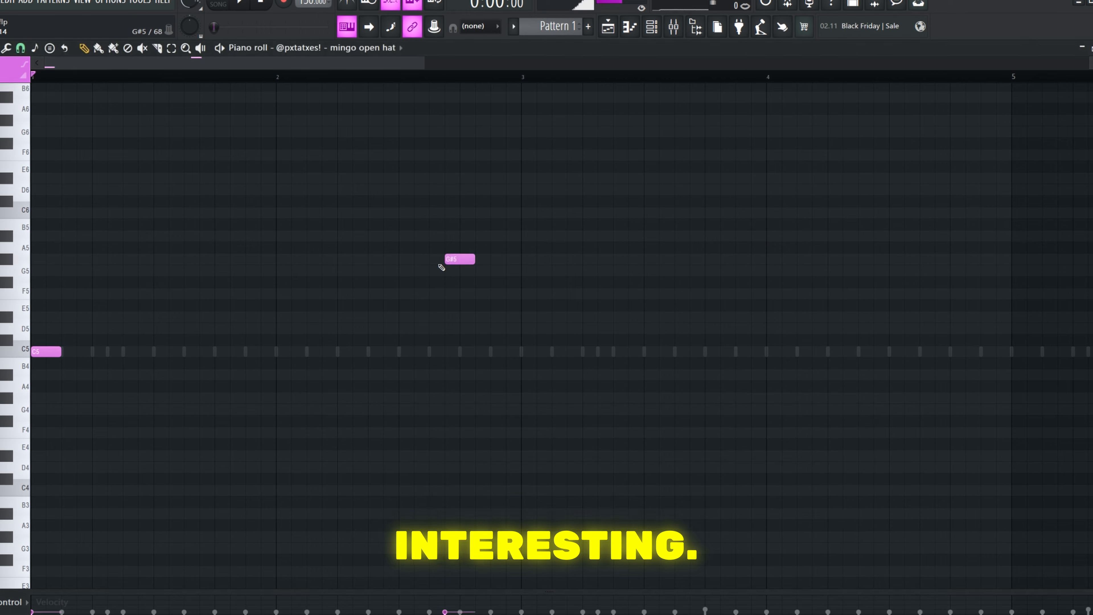
{"action": "key", "text": "space"}
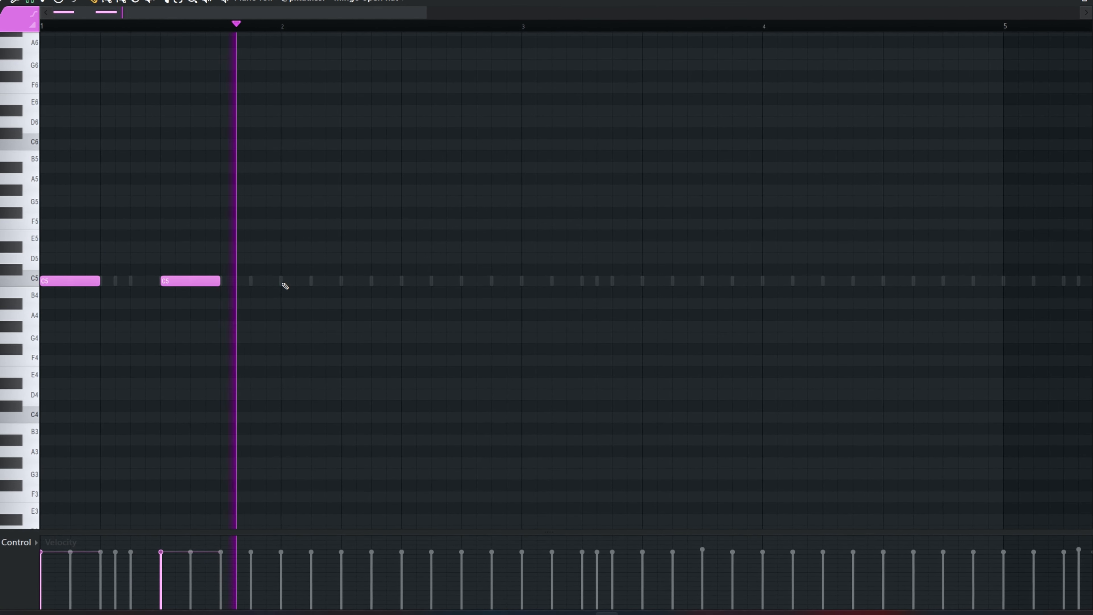
{"action": "left_click", "coordinate": [285, 284]}
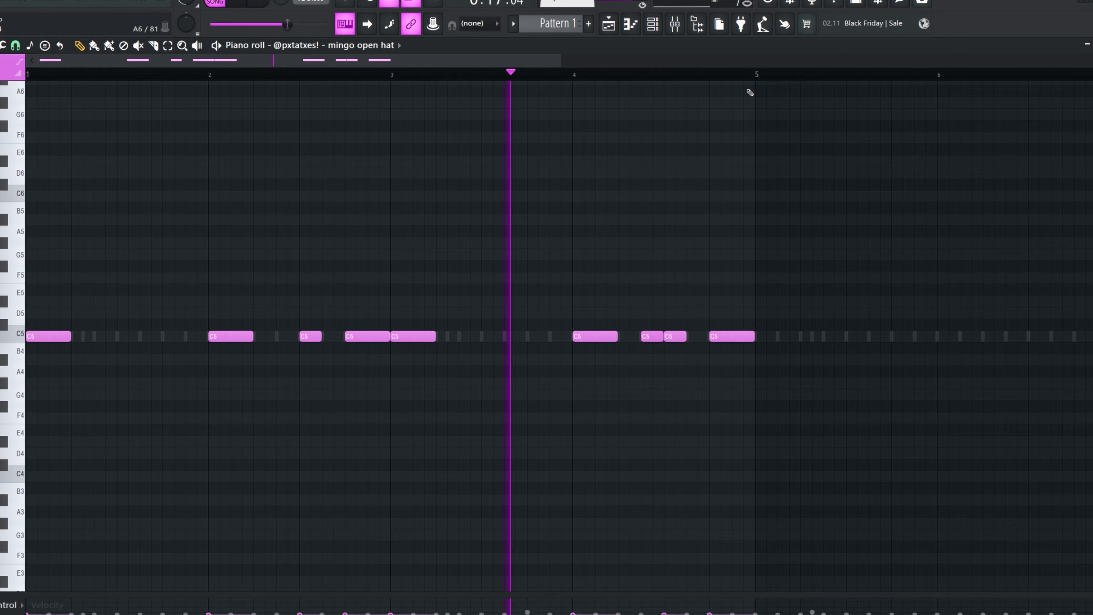
Duplicate all open hat notes of bars 1 to 4 into bars 5 to 8
{"action": "key", "text": "ctrl+a"}
{"action": "key", "text": "ctrl+b"}
{"action": "scroll", "coordinate": [713, 318], "scroll_direction": "down", "scroll_amount": 2}
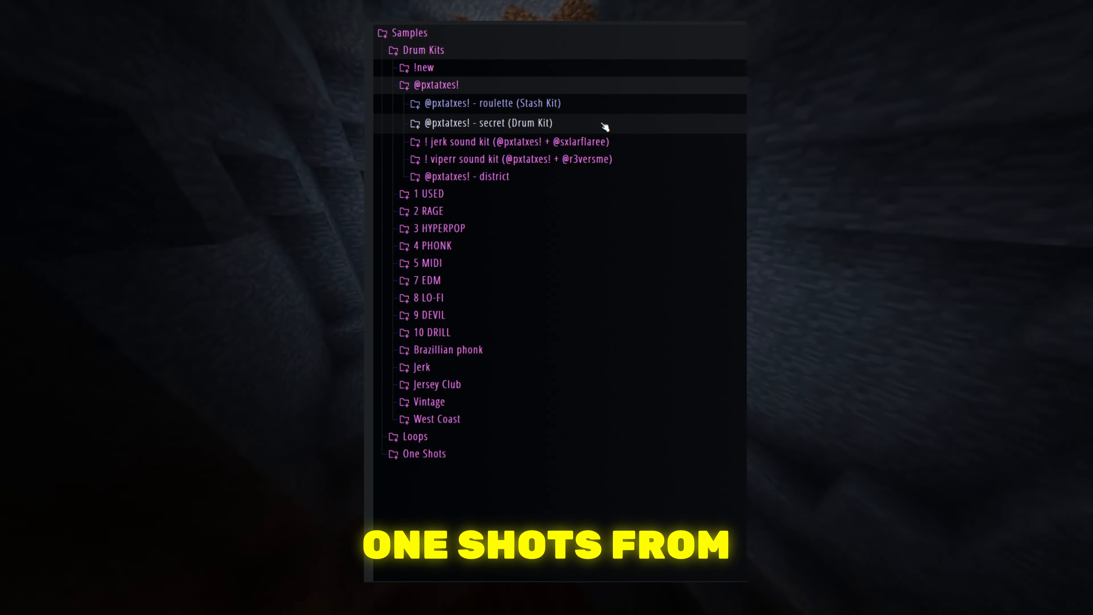
{"action": "left_click", "coordinate": [604, 125]}
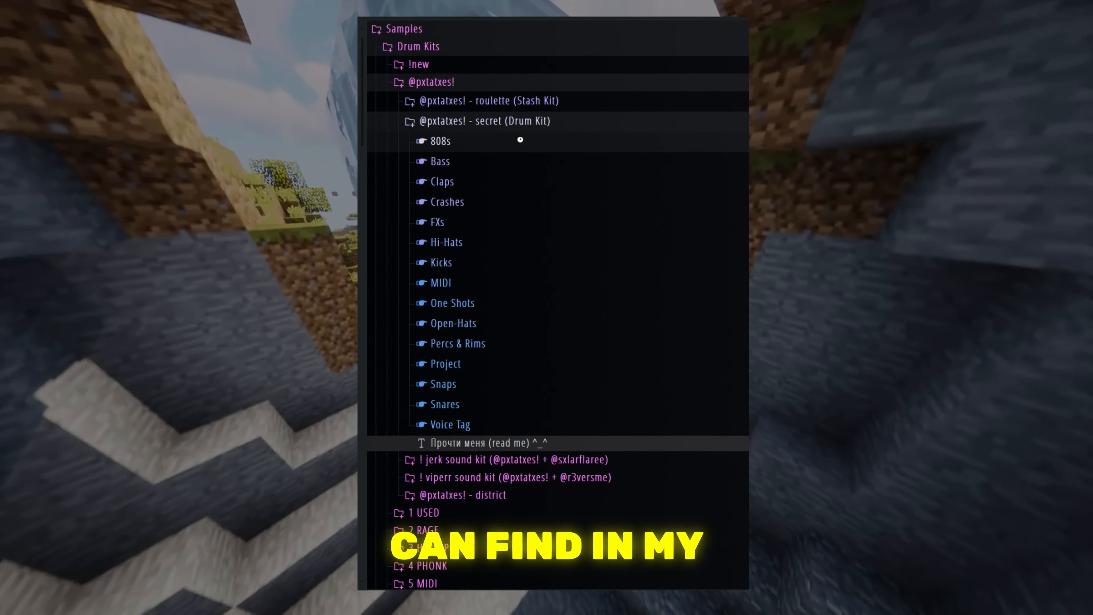
Browse the 808s folder of the secret (Drum Kit) and load the proof spinz 808 sample
{"action": "left_click", "coordinate": [519, 139]}
{"action": "scroll", "coordinate": [536, 104], "scroll_direction": "down", "scroll_amount": 5}
{"action": "scroll", "coordinate": [542, 117], "scroll_direction": "up", "scroll_amount": 6}
{"action": "left_click", "coordinate": [508, 138]}
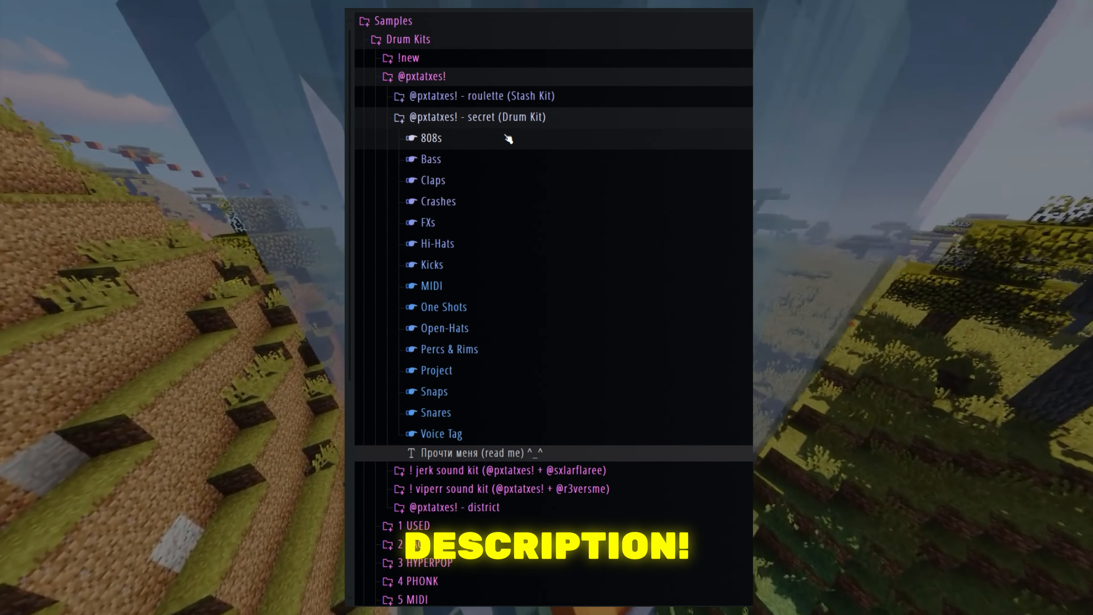
{"action": "left_click", "coordinate": [497, 160]}
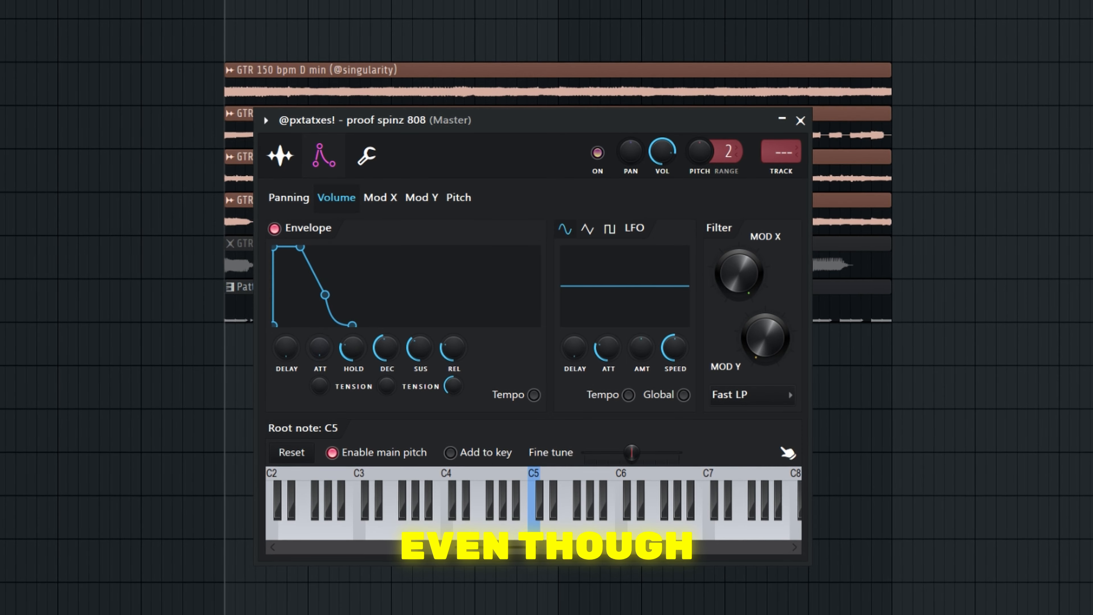
{"action": "scroll", "coordinate": [365, 370], "scroll_direction": "up", "scroll_amount": 3}
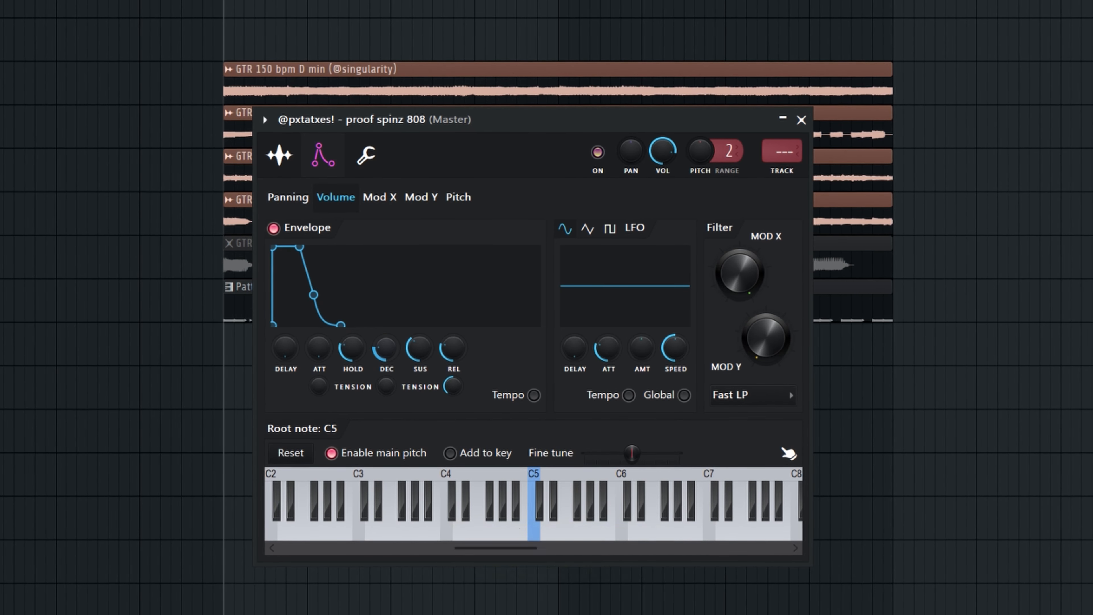
Open the proof spinz 808 sample in Edison and detect its pitch regions to find the root note
{"action": "scroll", "coordinate": [389, 358], "scroll_direction": "down", "scroll_amount": 4}
{"action": "scroll", "coordinate": [424, 350], "scroll_direction": "down", "scroll_amount": 6}
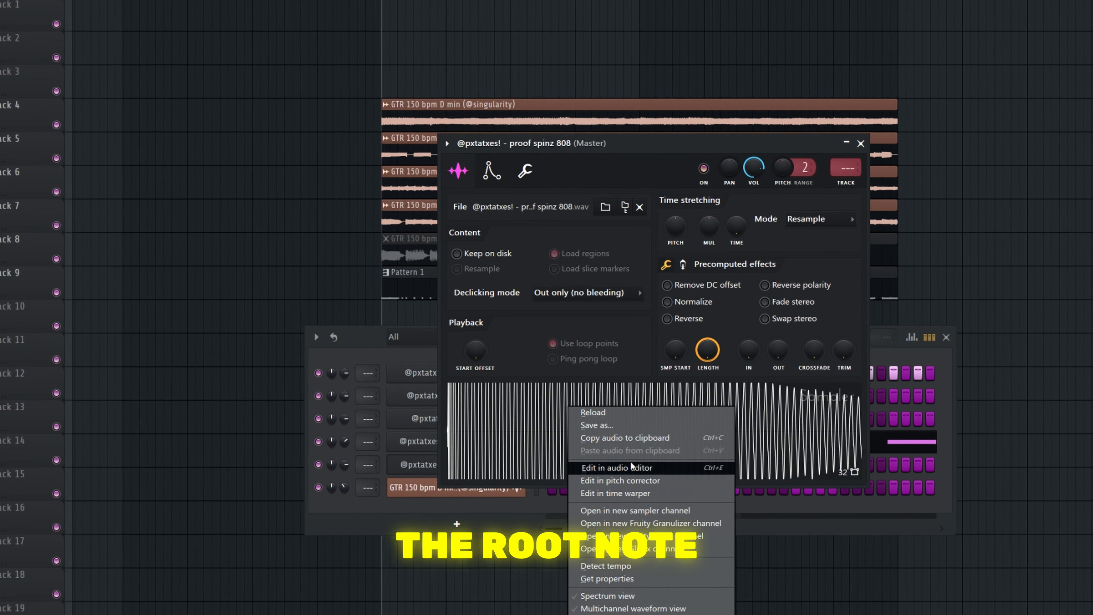
{"action": "left_click", "coordinate": [630, 462]}
{"action": "right_click", "coordinate": [364, 247]}
{"action": "mouse_move", "coordinate": [418, 330]}
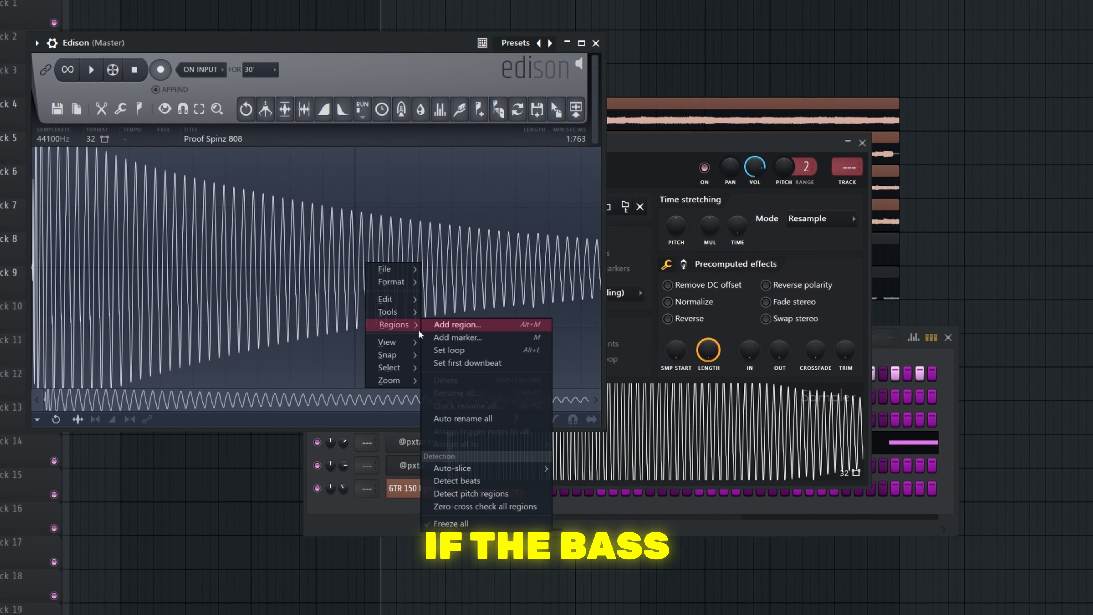
{"action": "left_click", "coordinate": [475, 494]}
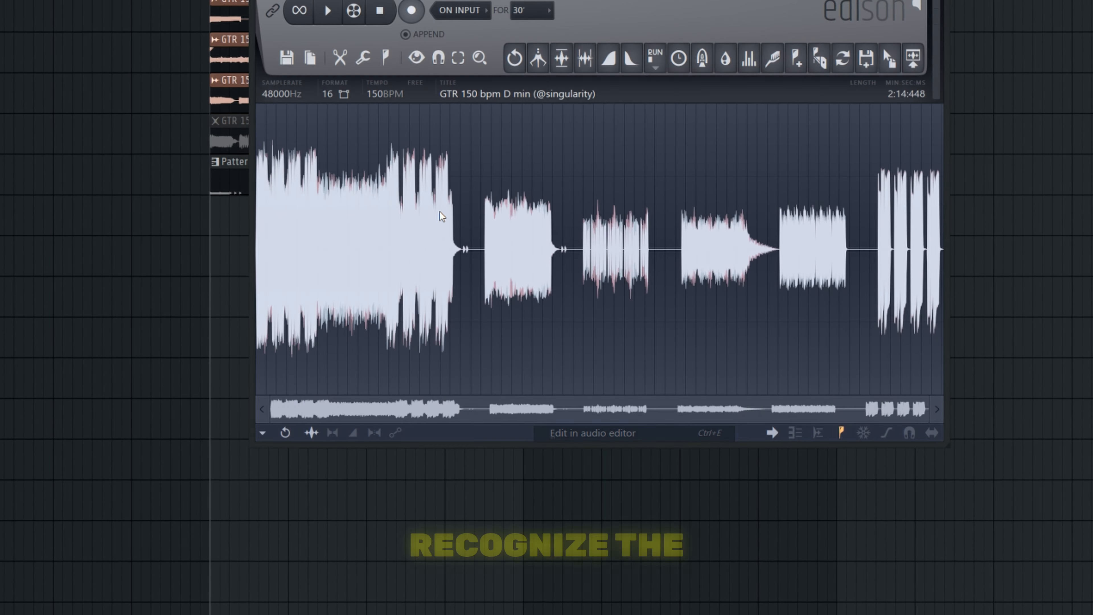
Detect the pitch regions of the GTR 150 bpm D min loop in Edison to find its bass notes
{"action": "right_click", "coordinate": [363, 288]}
{"action": "mouse_move", "coordinate": [397, 364]}
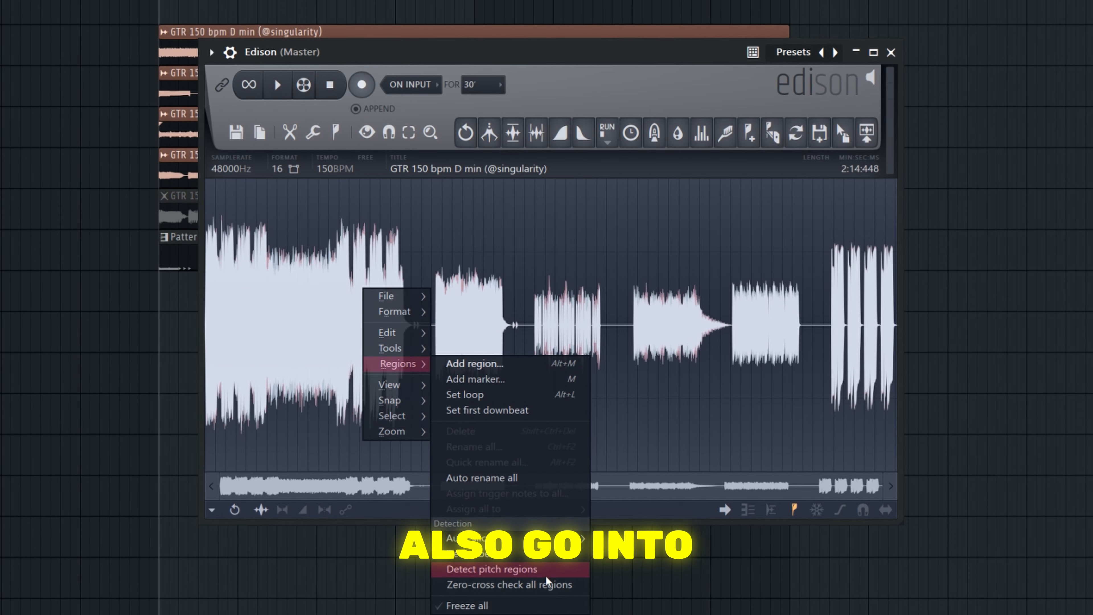
{"action": "left_click", "coordinate": [522, 570]}
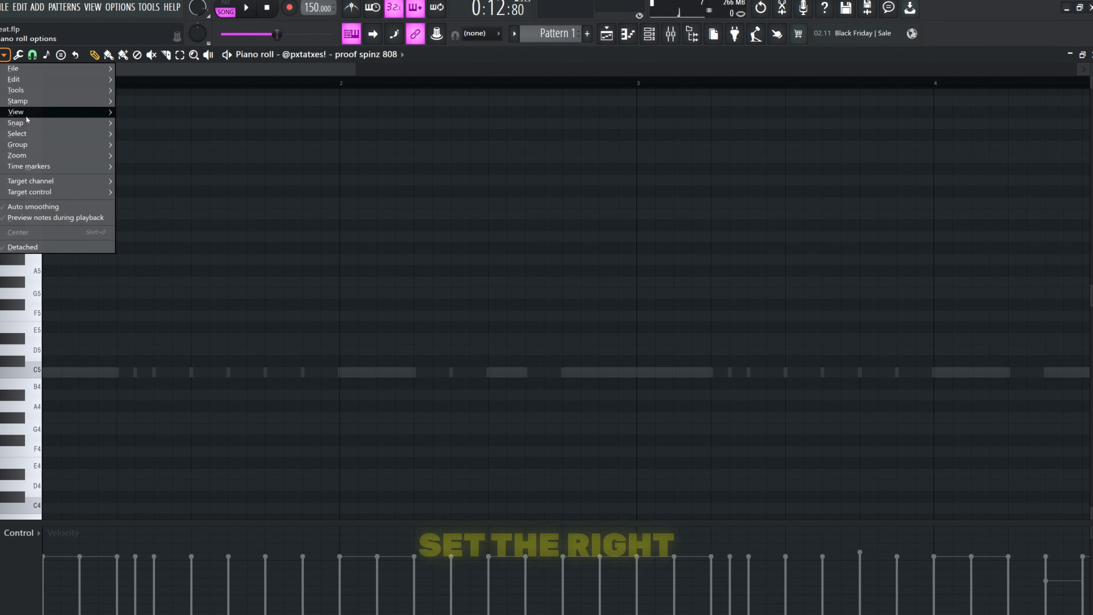
Set the scale highlighting root note to A in the 808's piano roll
{"action": "mouse_move", "coordinate": [26, 111]}
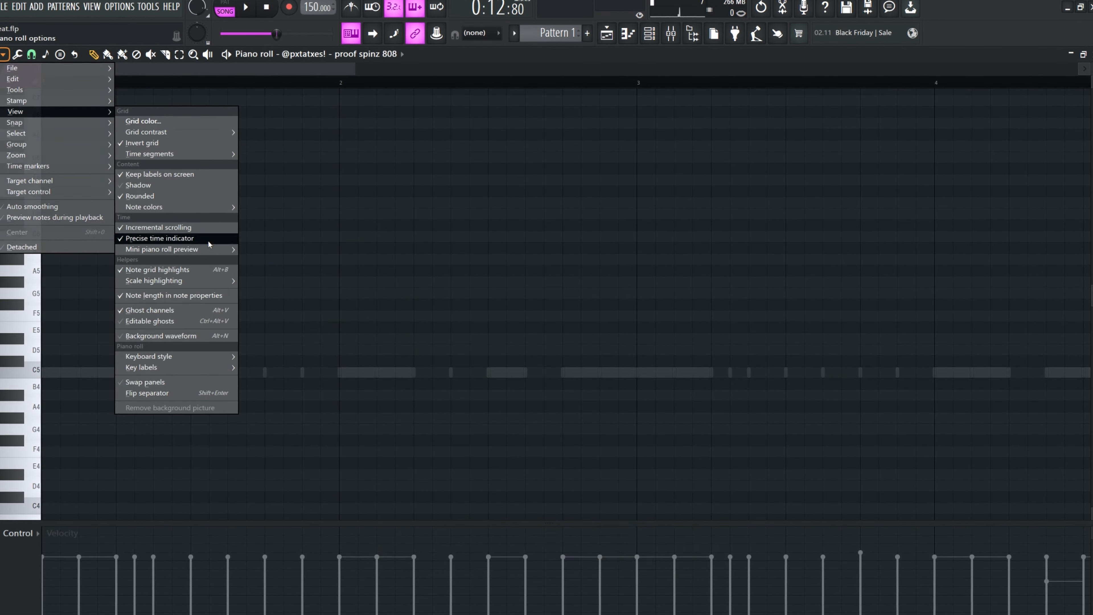
{"action": "mouse_move", "coordinate": [191, 286]}
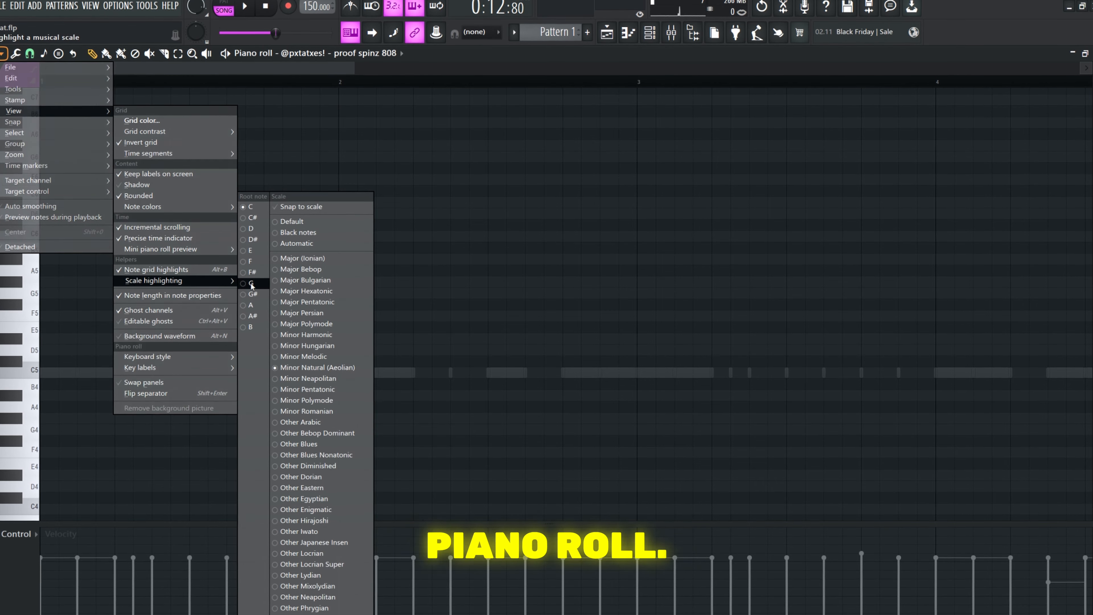
{"action": "left_click", "coordinate": [251, 305]}
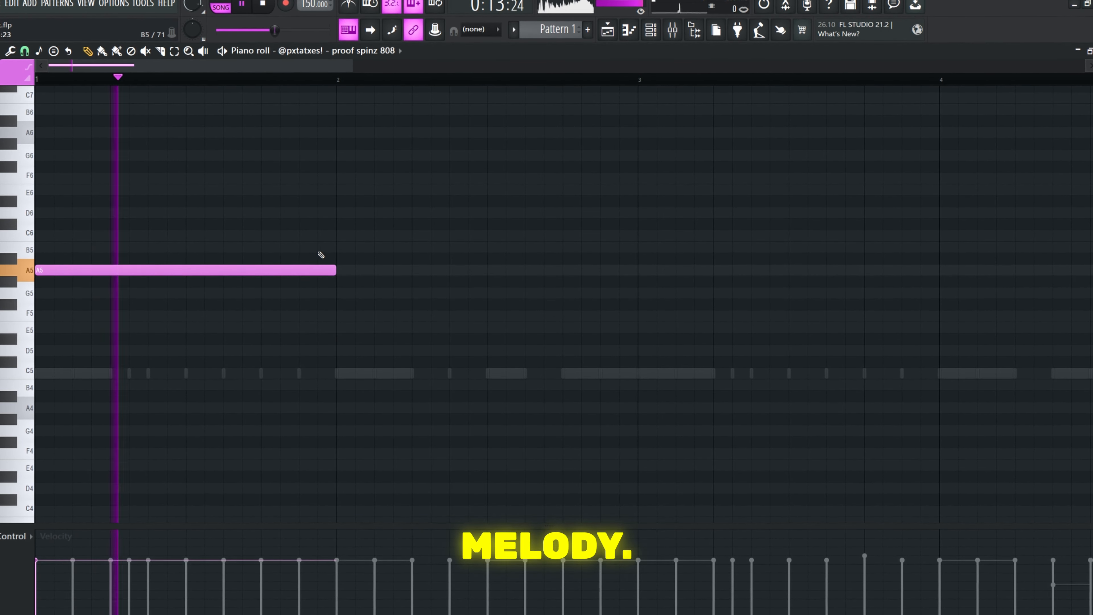
Write an 808 line alternating A5 and A#5 notes across bars 1 to 4 and duplicate it into bars 5 to 8
{"action": "left_click_drag", "start_coordinate": [256, 260], "coordinate": [228, 261]}
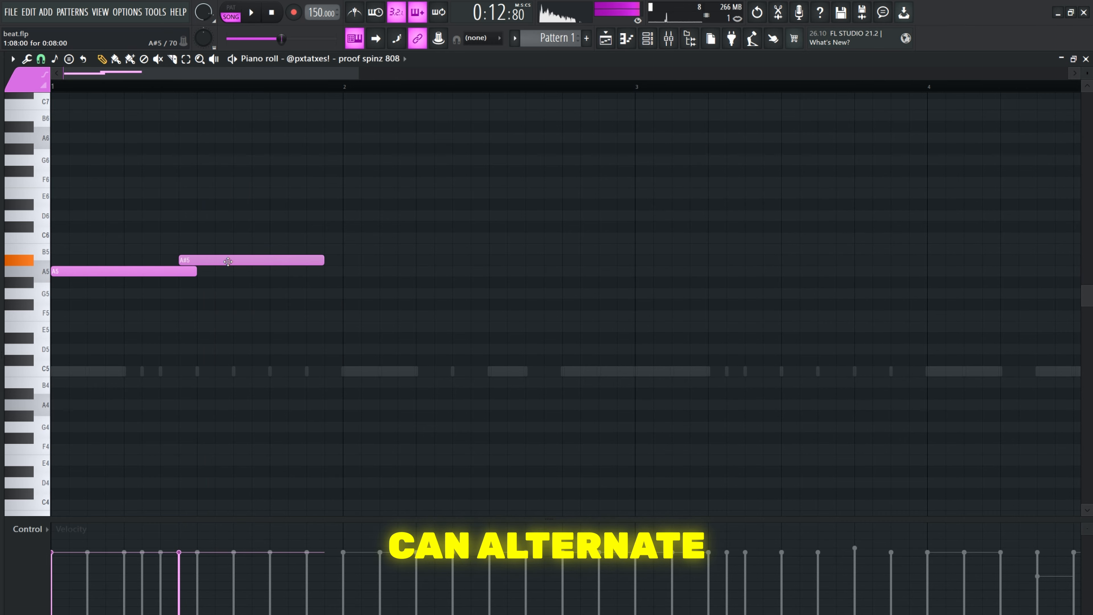
{"action": "right_click", "coordinate": [199, 272]}
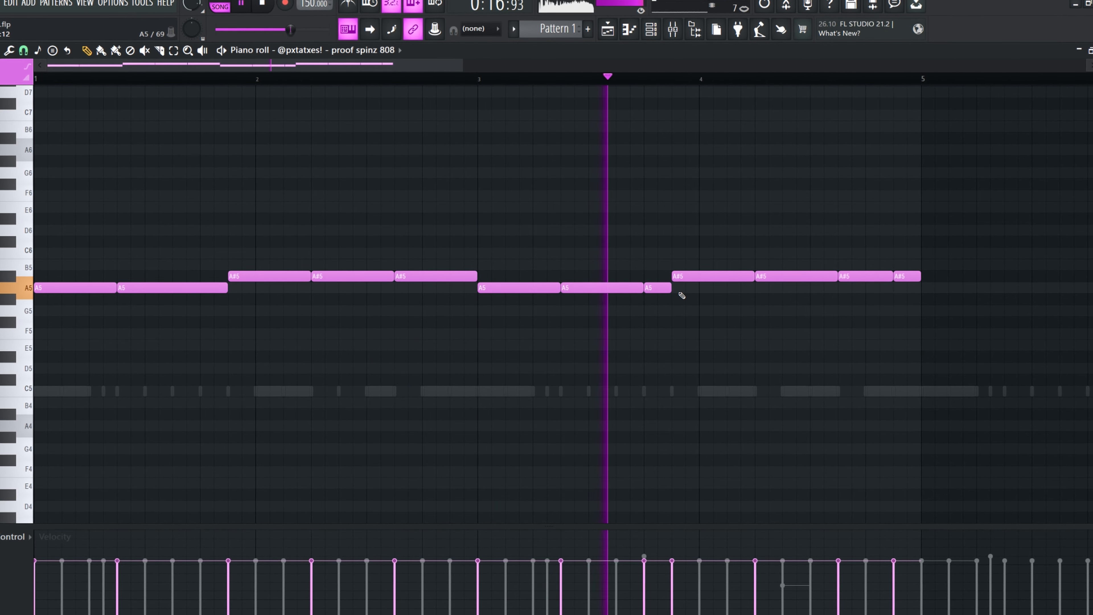
{"action": "key", "text": "ctrl+a"}
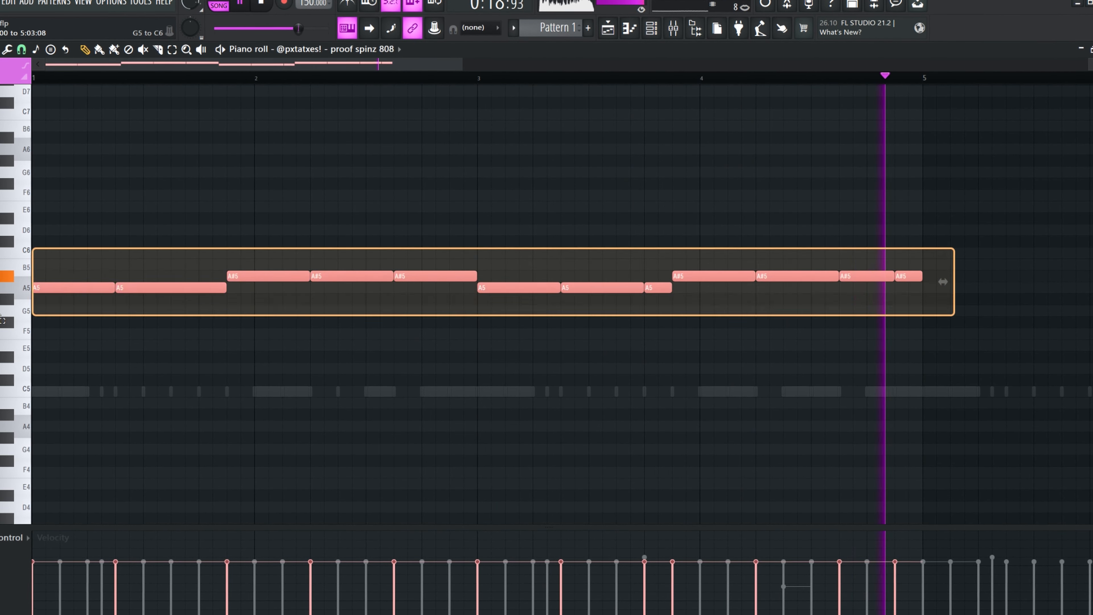
{"action": "key", "text": "ctrl+b"}
{"action": "scroll", "coordinate": [382, 317], "scroll_direction": "up", "scroll_amount": 3}
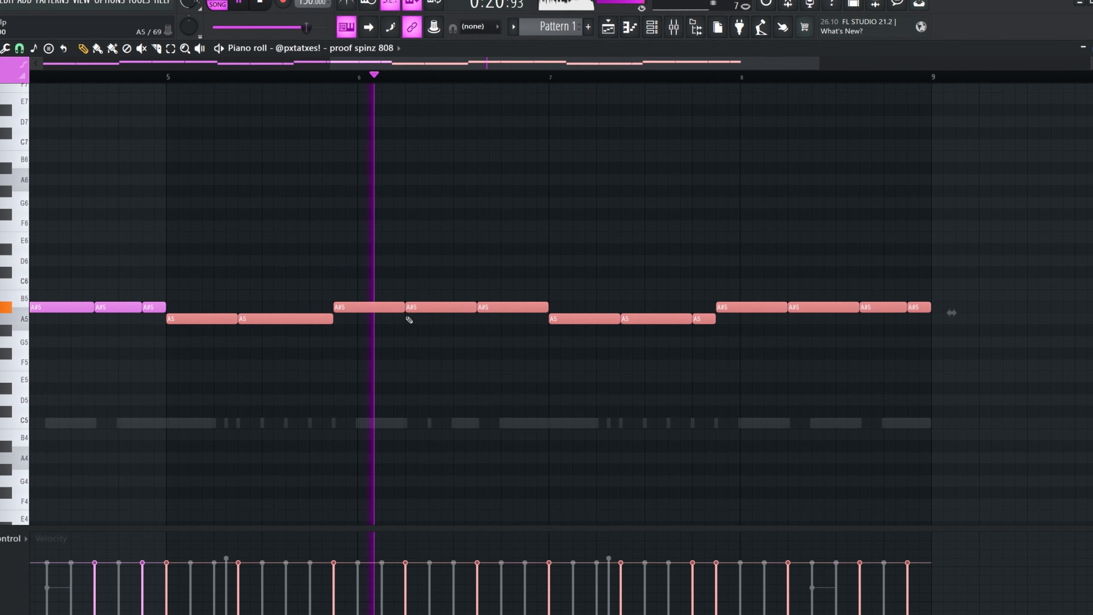
{"action": "left_click_drag", "start_coordinate": [530, 355], "coordinate": [534, 303]}
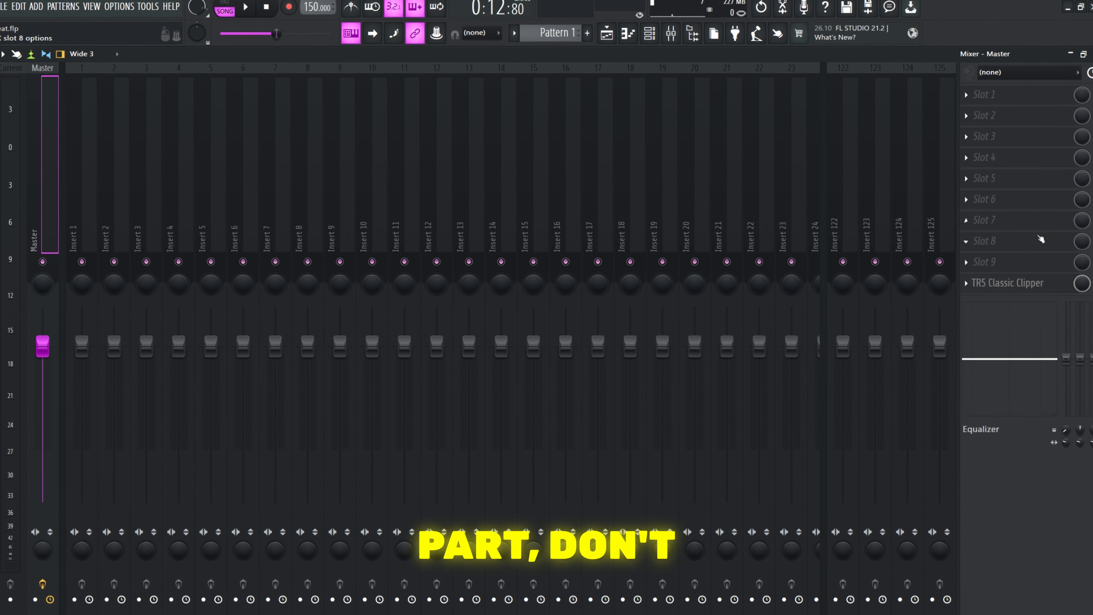
Open the TR5 Classic Clipper on the master track
{"action": "left_click", "coordinate": [1003, 279]}
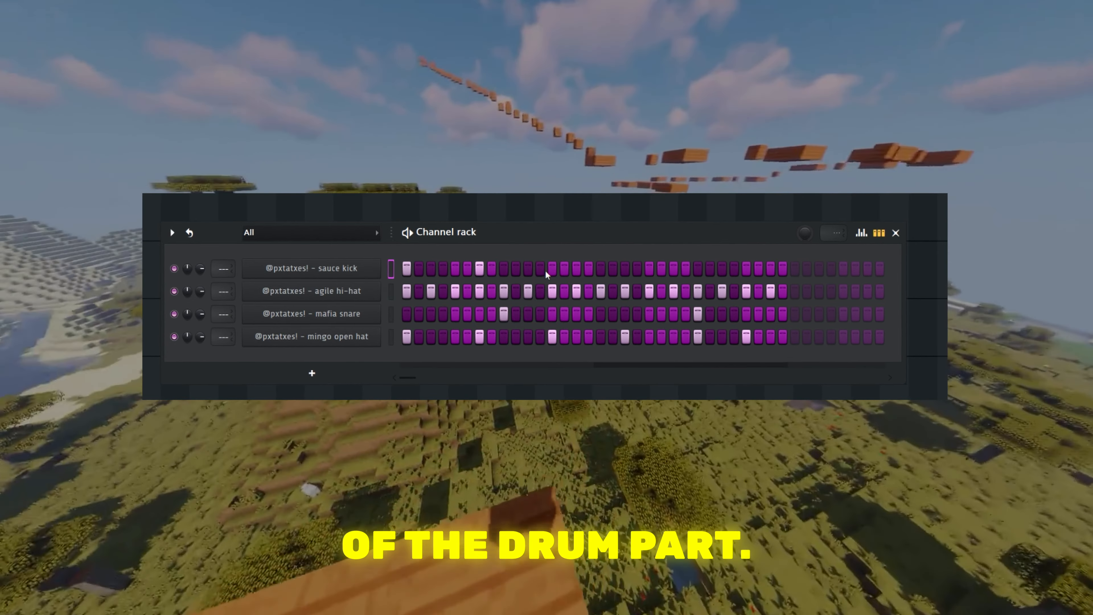
Program C5 sauce kick notes on the starts of the 808 notes and play the pattern back
{"action": "left_click", "coordinate": [552, 269]}
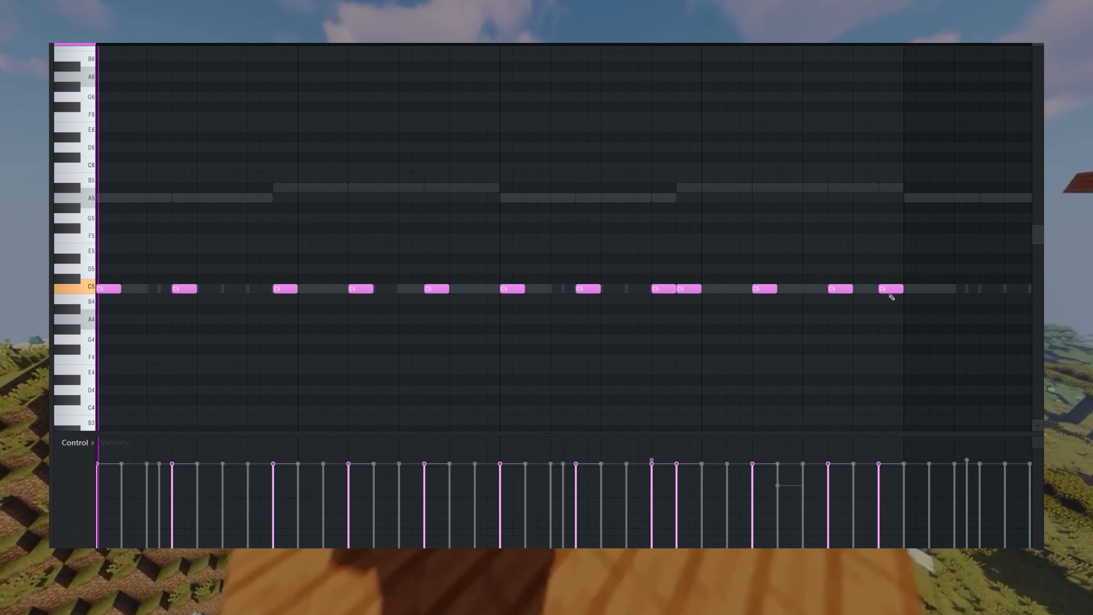
{"action": "key", "text": "space"}
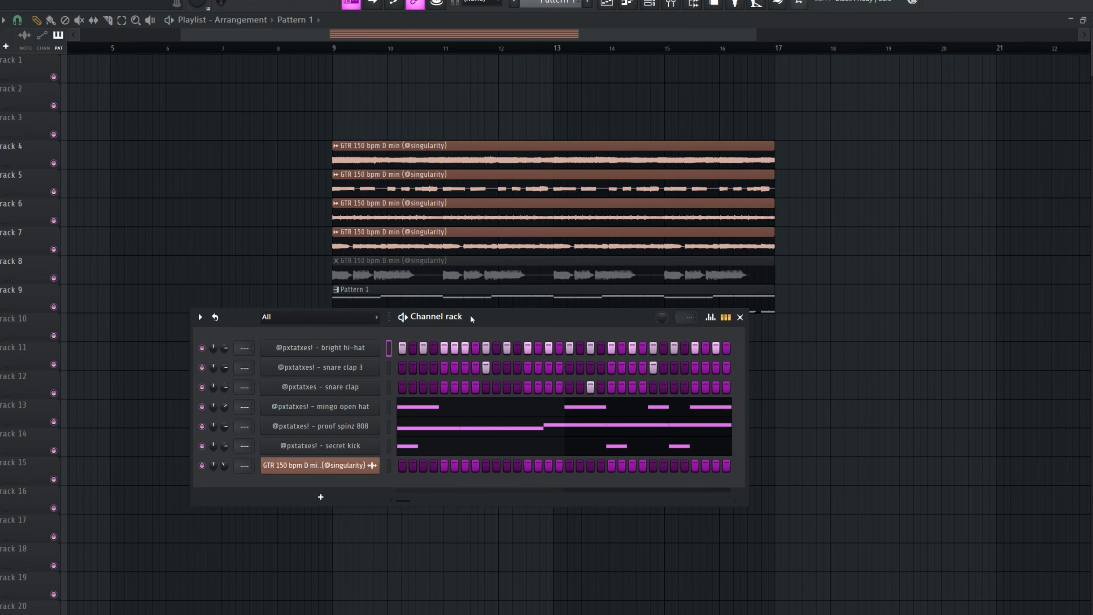
Route all channels to their own mixer tracks starting from insert 1
{"action": "left_click_drag", "start_coordinate": [470, 317], "coordinate": [472, 311]}
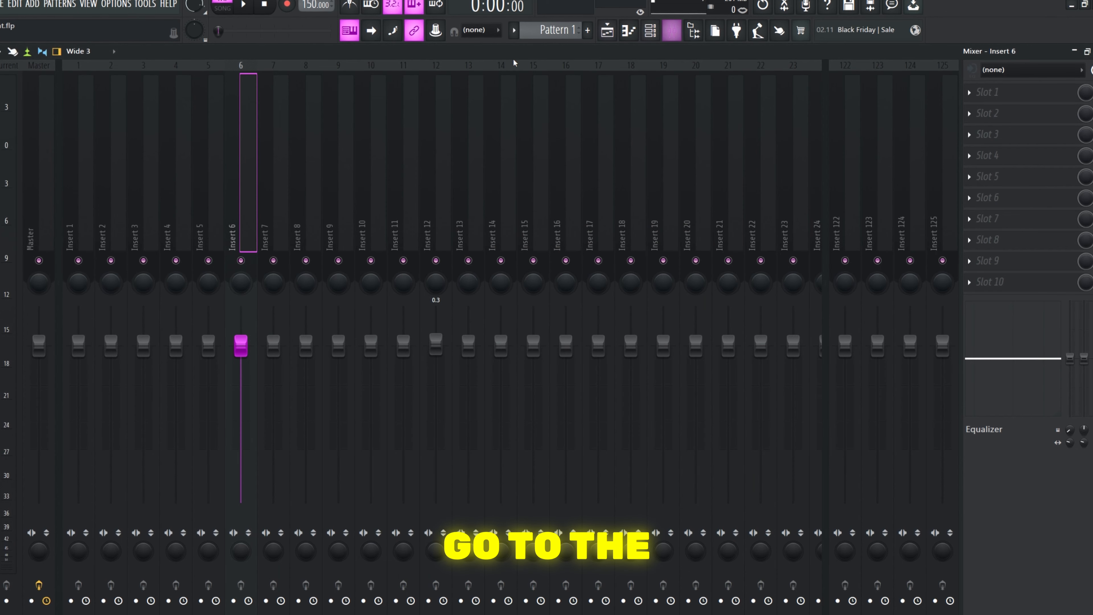
{"action": "left_click", "coordinate": [86, 240]}
{"action": "key", "text": "ctrl+shift+l"}
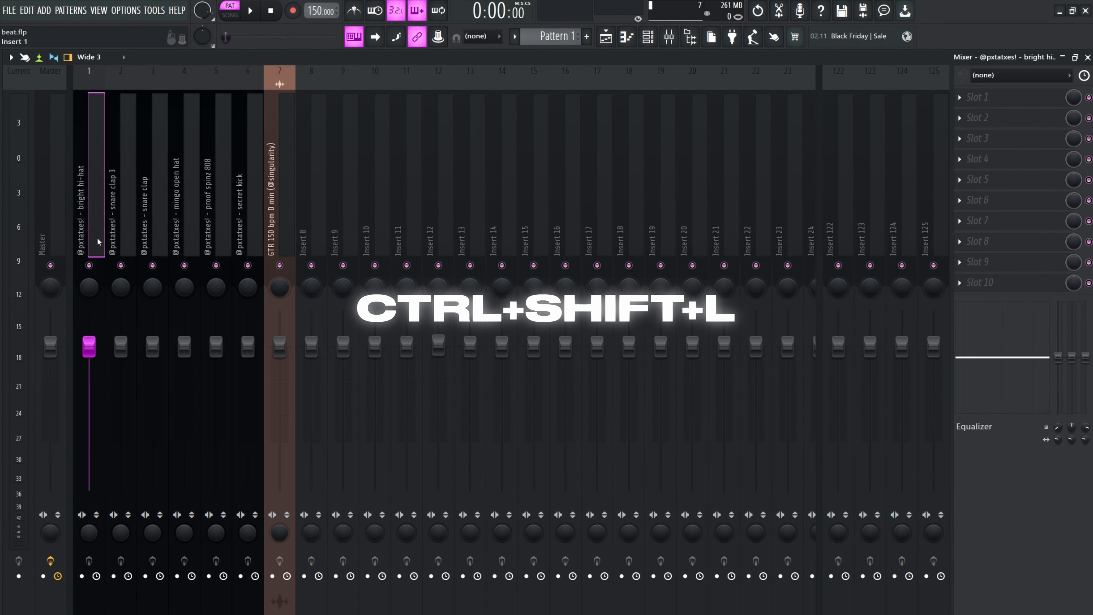
Reorder the mixer tracks so the GTR loop sits on insert 1, followed by the proof spinz 808 on insert 2
{"action": "left_click", "coordinate": [279, 194]}
{"action": "key", "text": "alt+Left"}
{"action": "key", "text": "alt+Left"}
{"action": "key", "text": "alt+Left"}
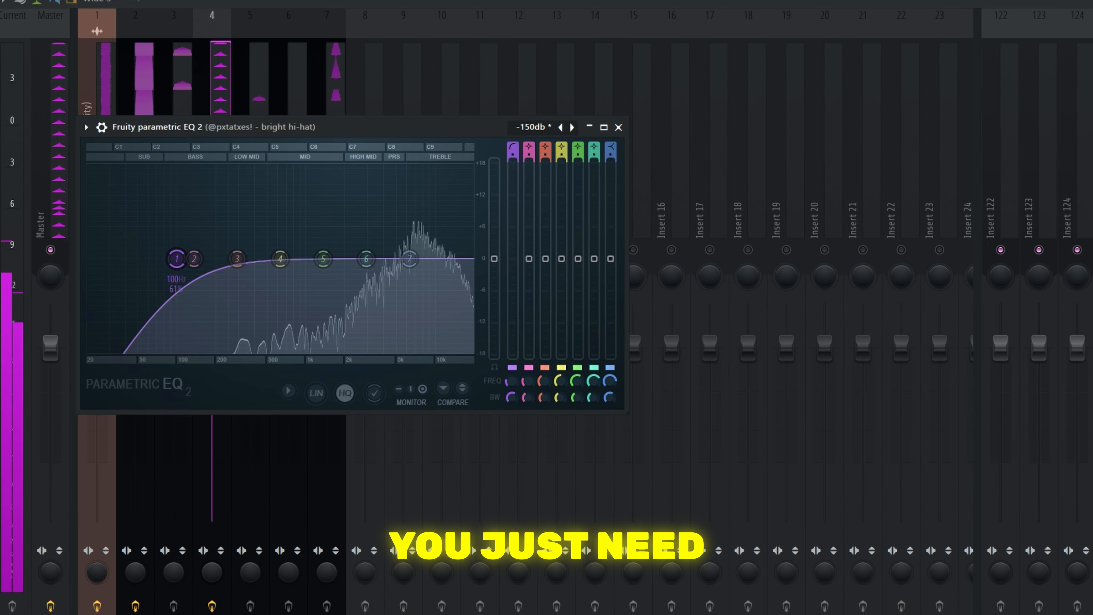
{"action": "left_click_drag", "start_coordinate": [177, 258], "coordinate": [291, 258]}
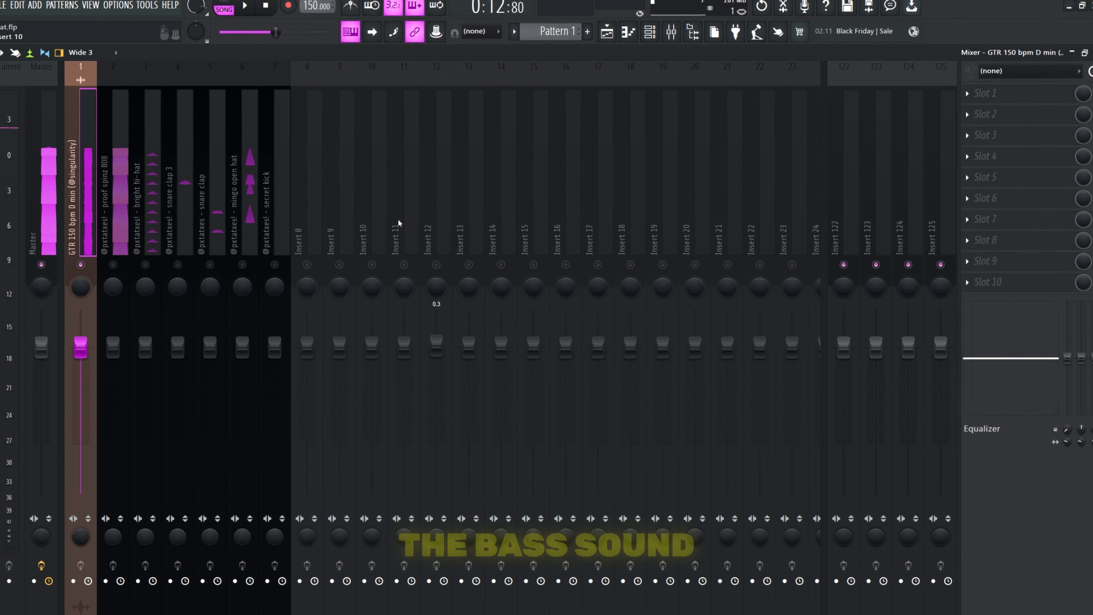
Load Fruity Parametric EQ 2 into the GTR loop's first effect slot and change the filter type of band 1
{"action": "left_click", "coordinate": [968, 97]}
{"action": "mouse_move", "coordinate": [886, 203]}
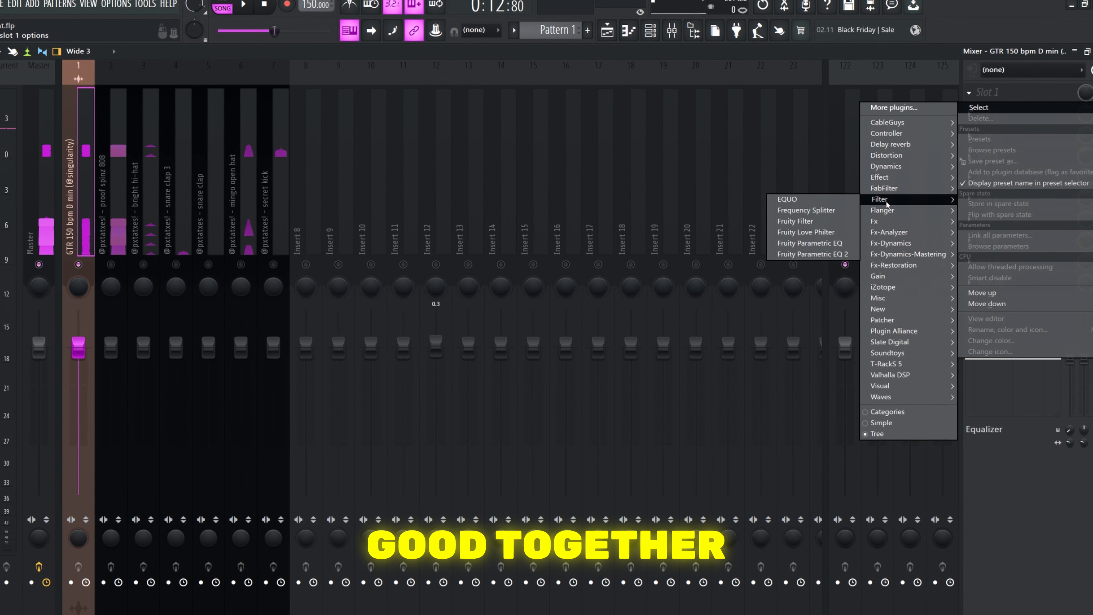
{"action": "left_click", "coordinate": [828, 256]}
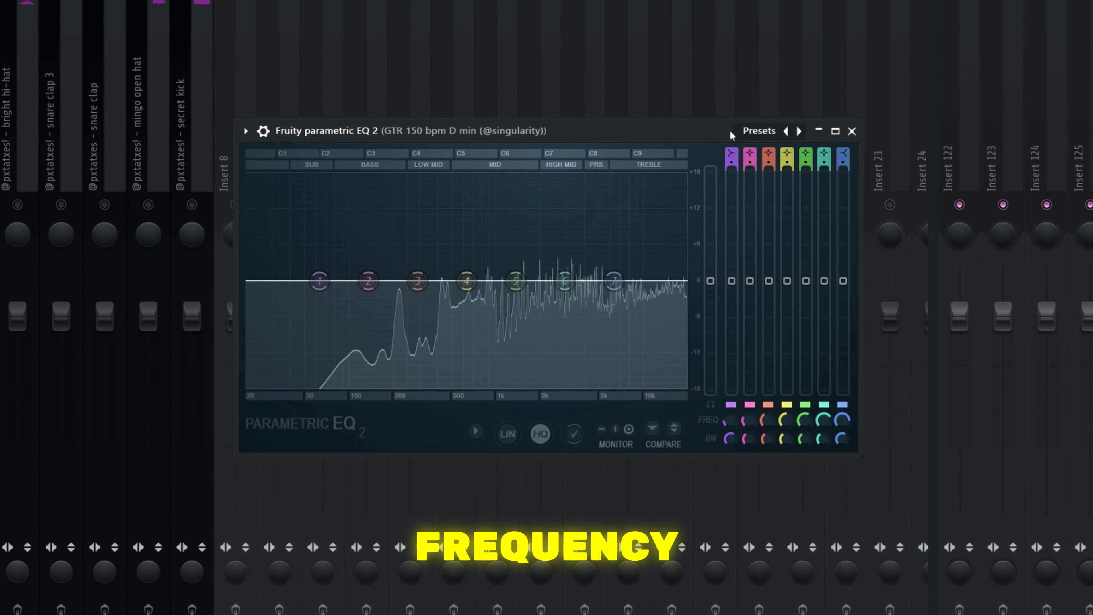
{"action": "right_click", "coordinate": [319, 281]}
{"action": "mouse_move", "coordinate": [374, 325]}
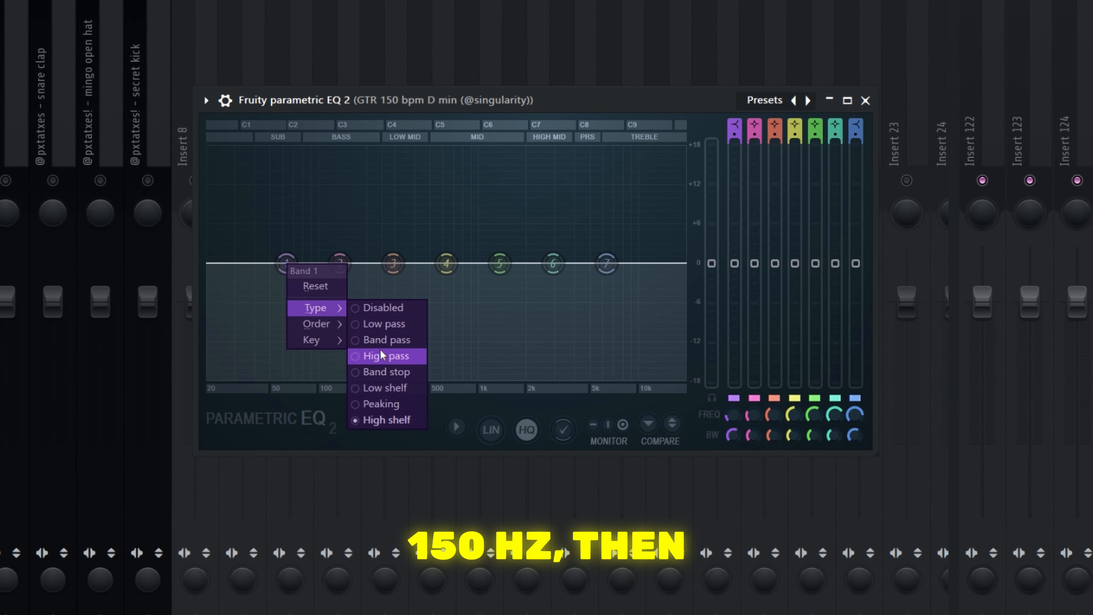
{"action": "left_click", "coordinate": [382, 354]}
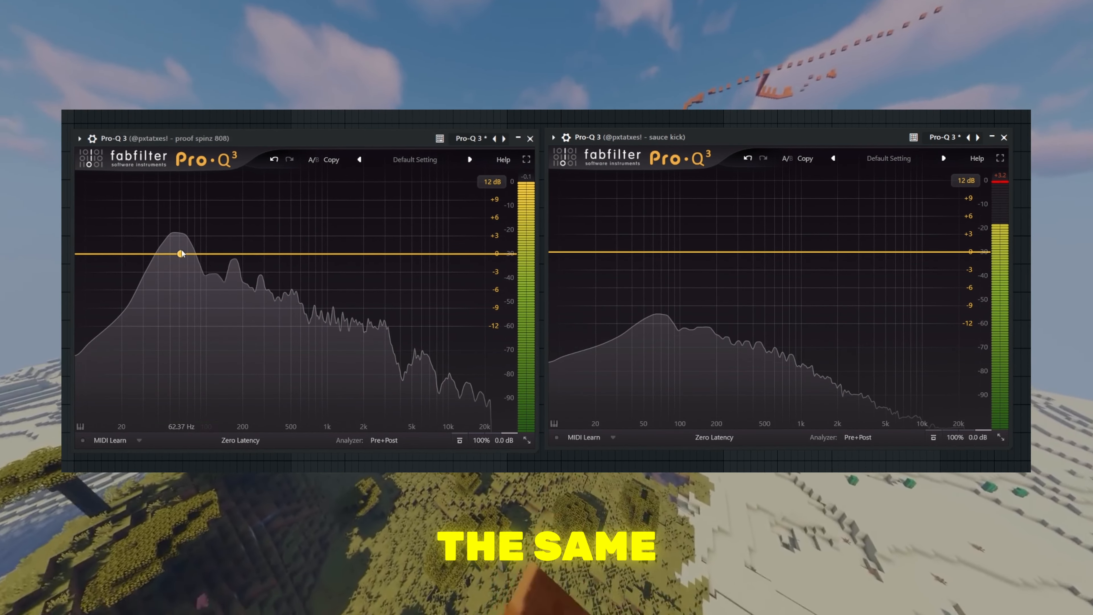
Add a bell band at about 62 Hz in the 808's Pro-Q 3 and cut it by at least 9 dB
{"action": "left_click", "coordinate": [181, 254]}
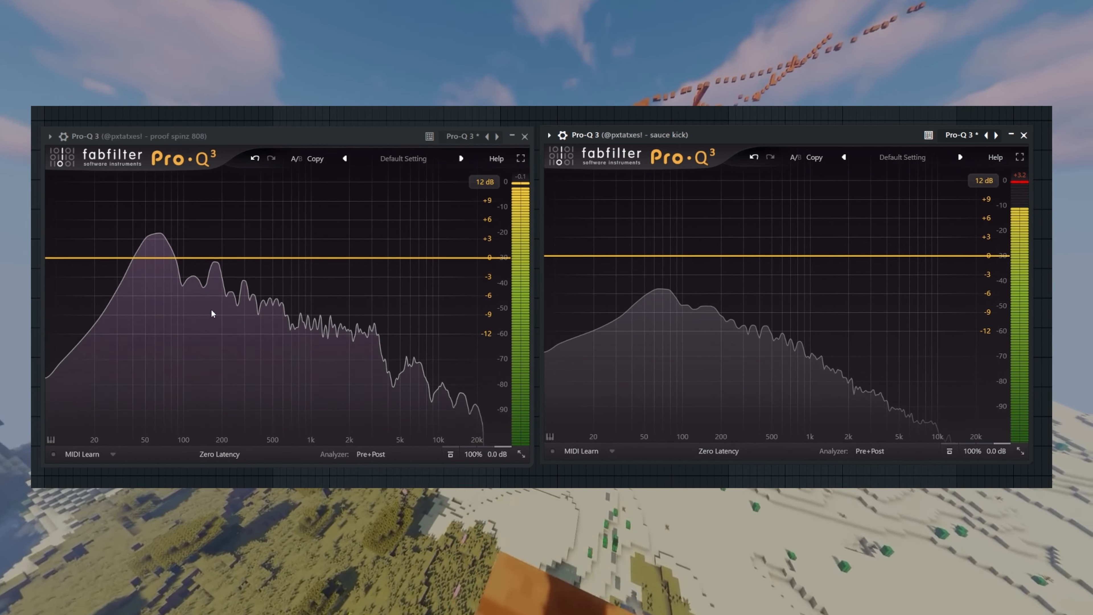
{"action": "double_click", "coordinate": [161, 256]}
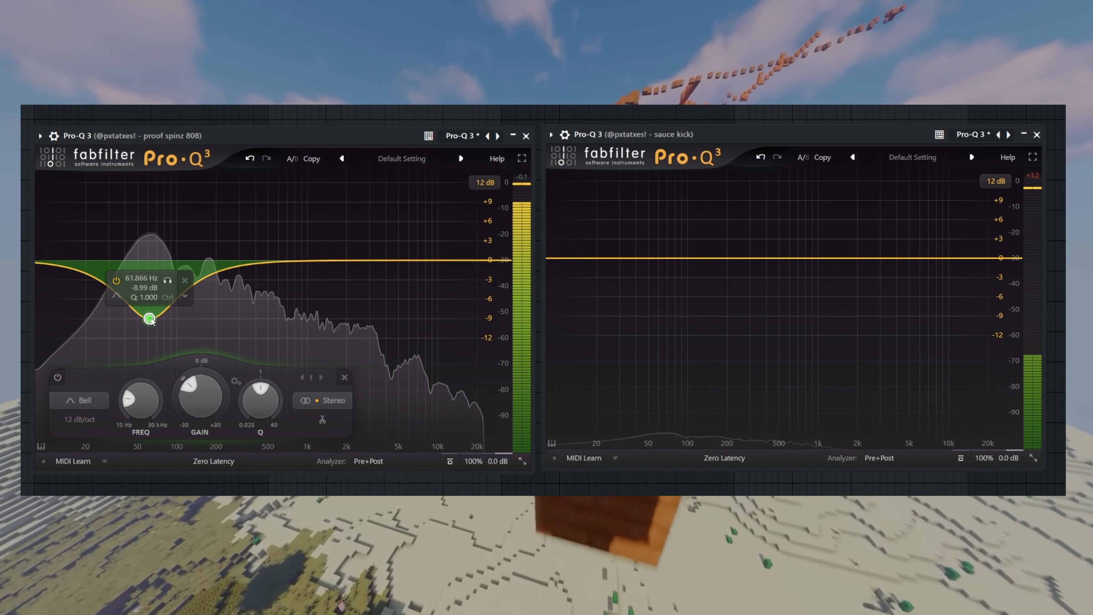
{"action": "left_click_drag", "start_coordinate": [150, 318], "coordinate": [150, 334]}
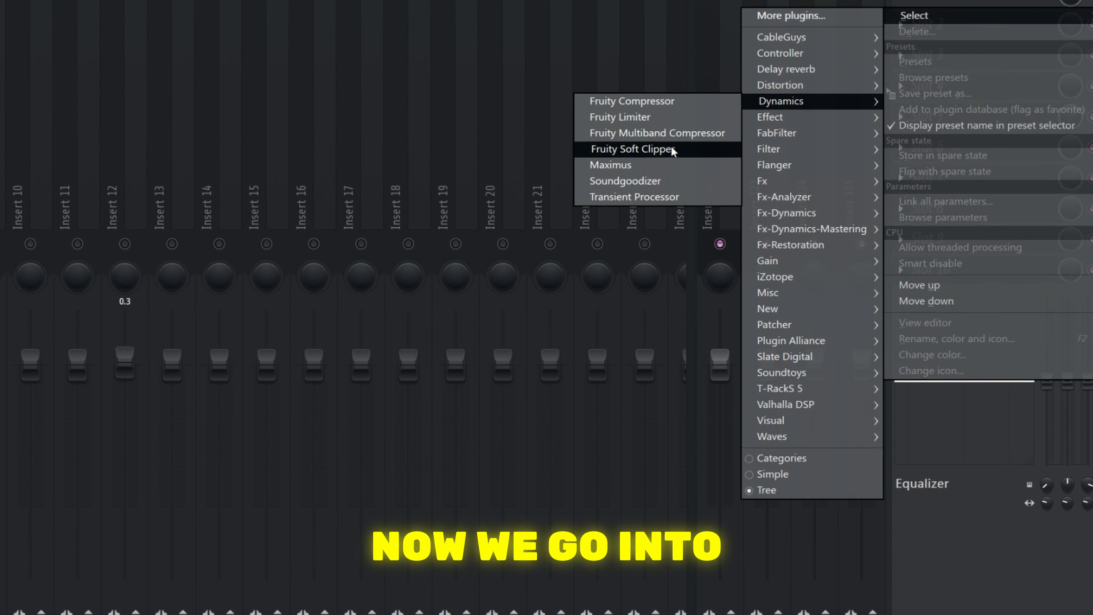
Load Fruity Limiter on the proof spinz 808 track and set its compressor sidechain input to the sauce kick
{"action": "left_click", "coordinate": [624, 116]}
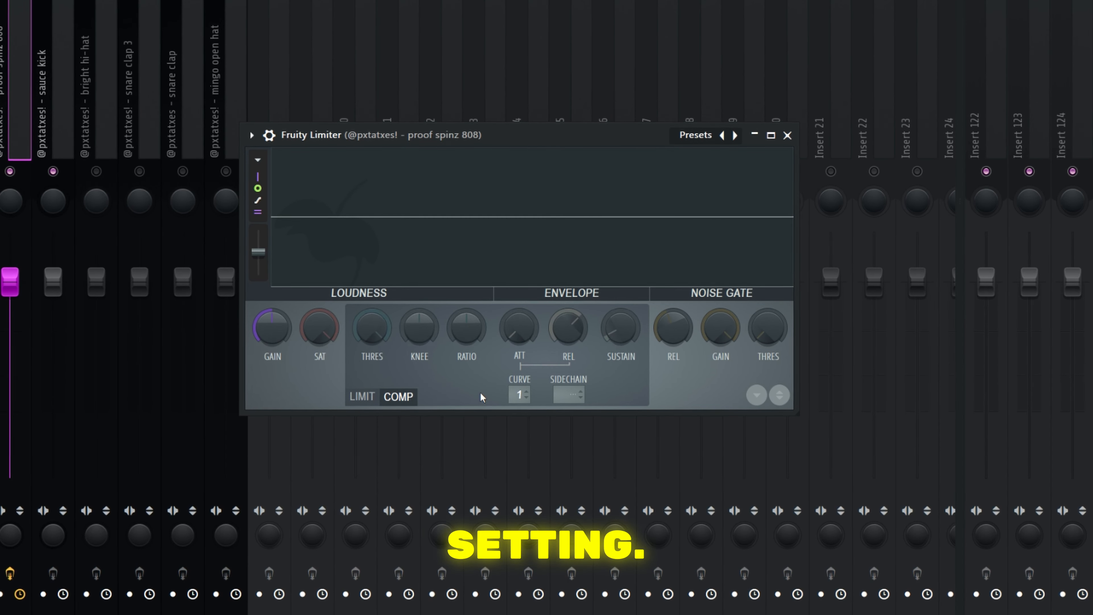
{"action": "left_click", "coordinate": [568, 395]}
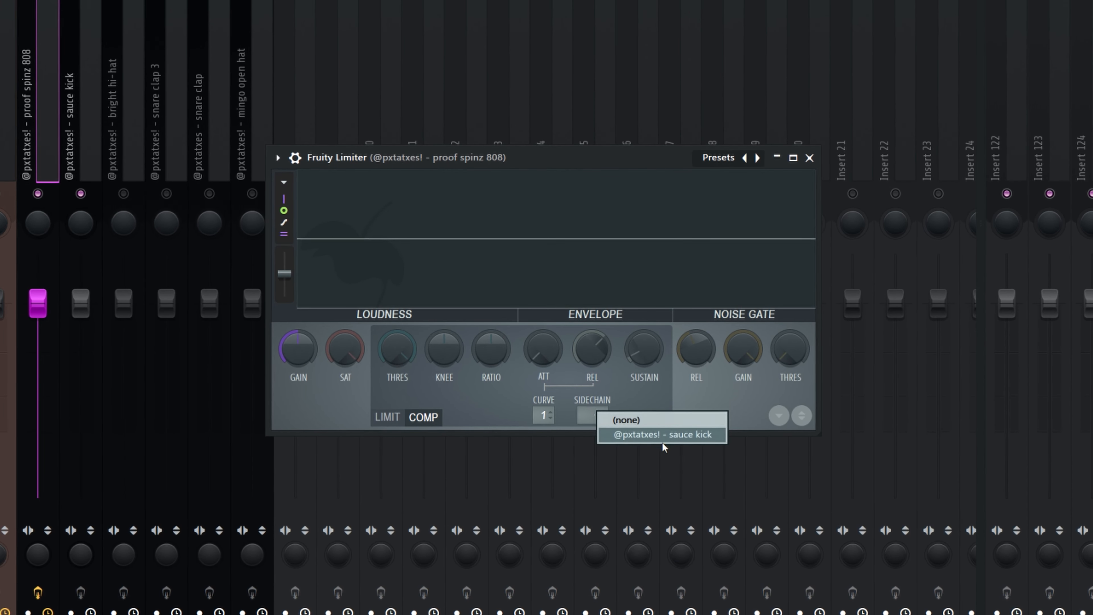
{"action": "left_click", "coordinate": [639, 423]}
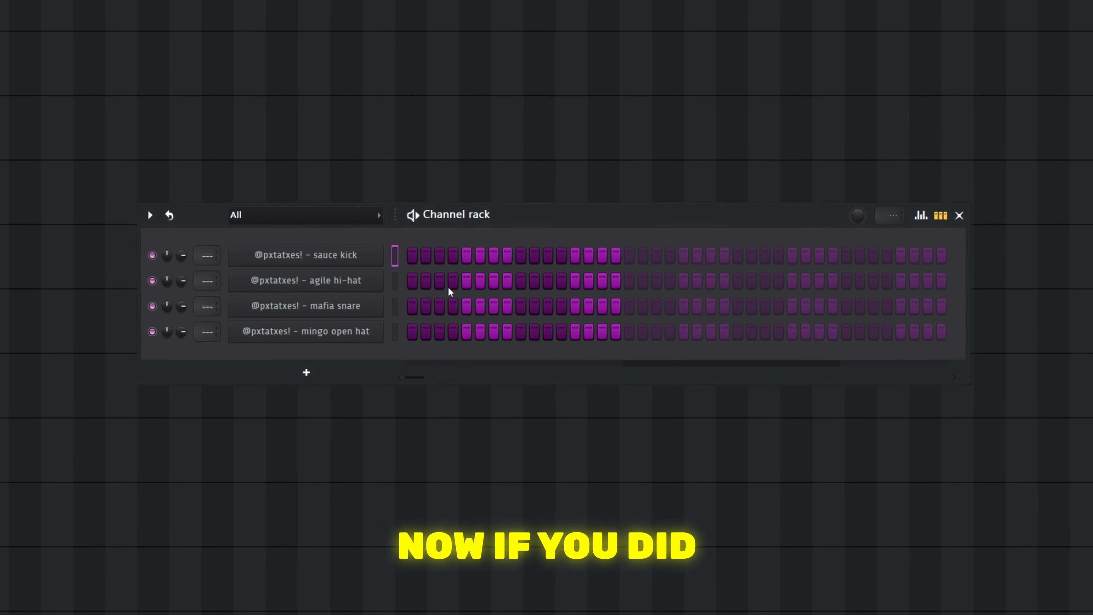
Sequence the mafia snare on steps 9 and 25, the agile hi-hat on every second step and the mingo open hat on step 1
{"action": "key", "text": "space"}
{"action": "left_click", "coordinate": [521, 306]}
{"action": "left_click", "coordinate": [738, 307]}
{"action": "right_click", "coordinate": [379, 275]}
{"action": "left_click", "coordinate": [564, 325]}
{"action": "left_click", "coordinate": [412, 332]}
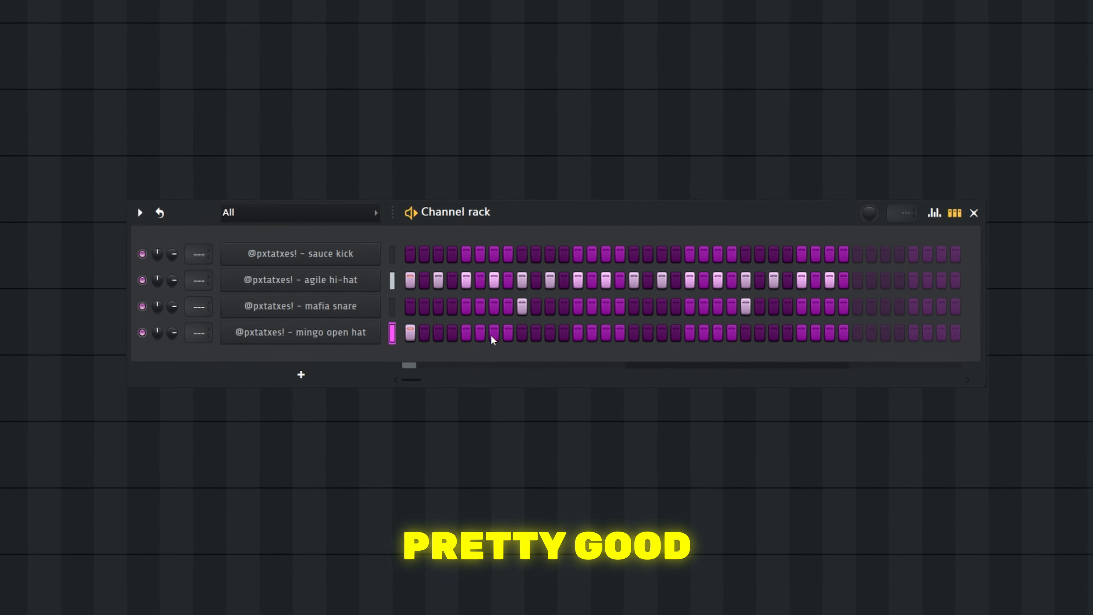